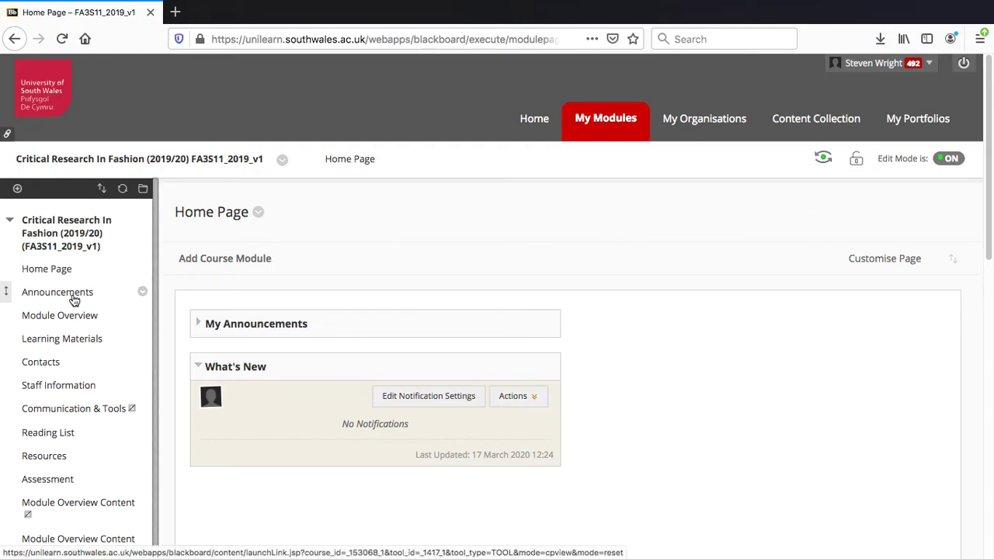
Open Blackboard Collaborate Ultra from the Critical Research In Fashion module's course tools.
scroll(74, 300, down, 5)
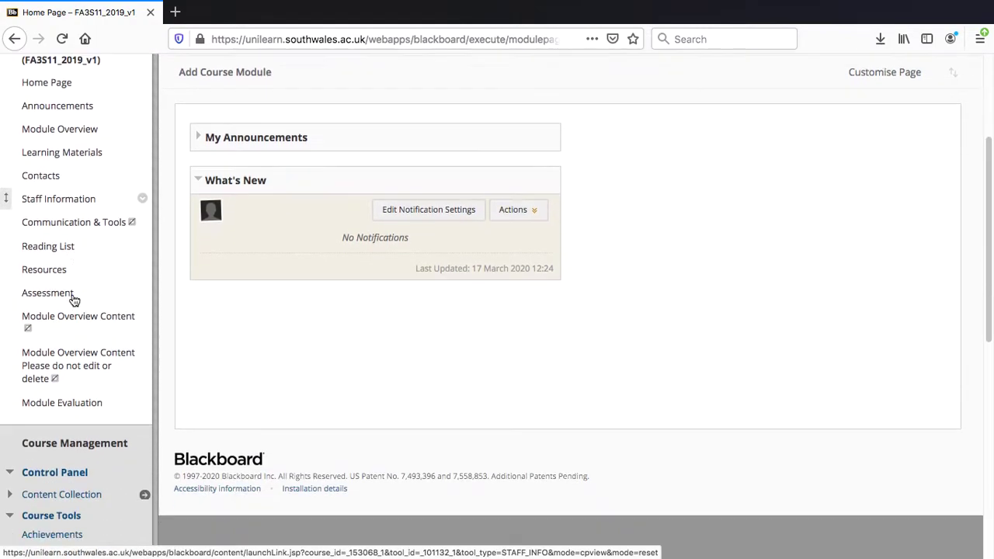
scroll(74, 301, down, 5)
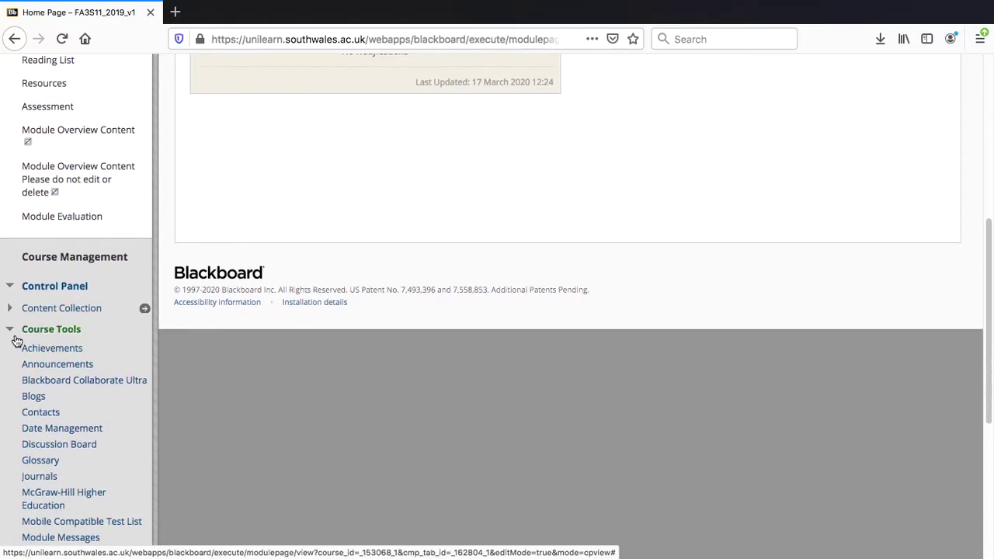
click(13, 338)
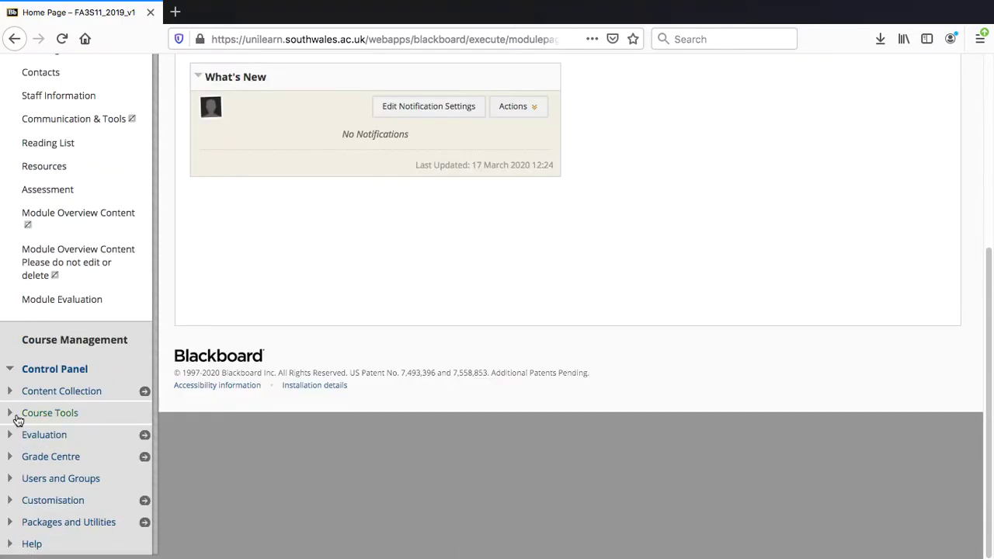
click(11, 416)
scroll(93, 389, down, 3)
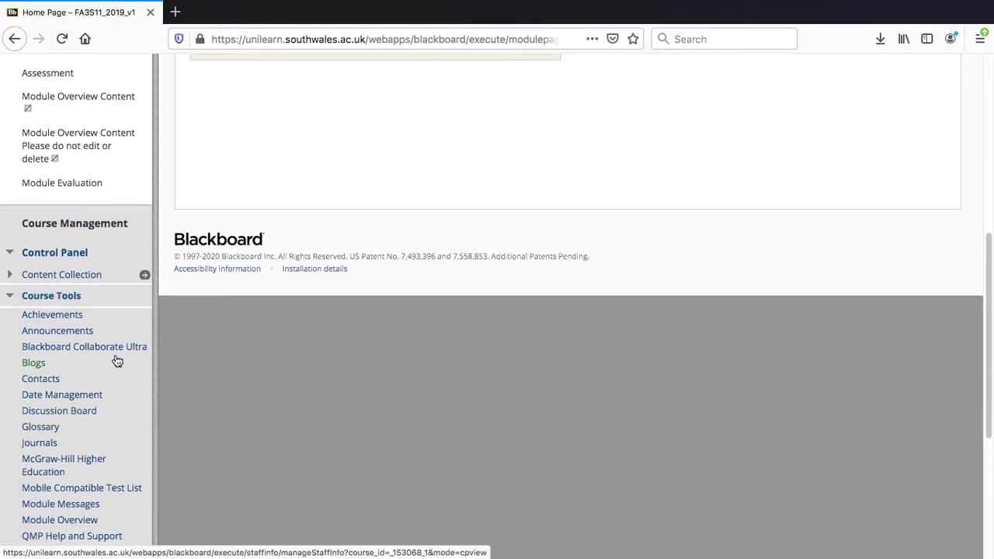
click(115, 354)
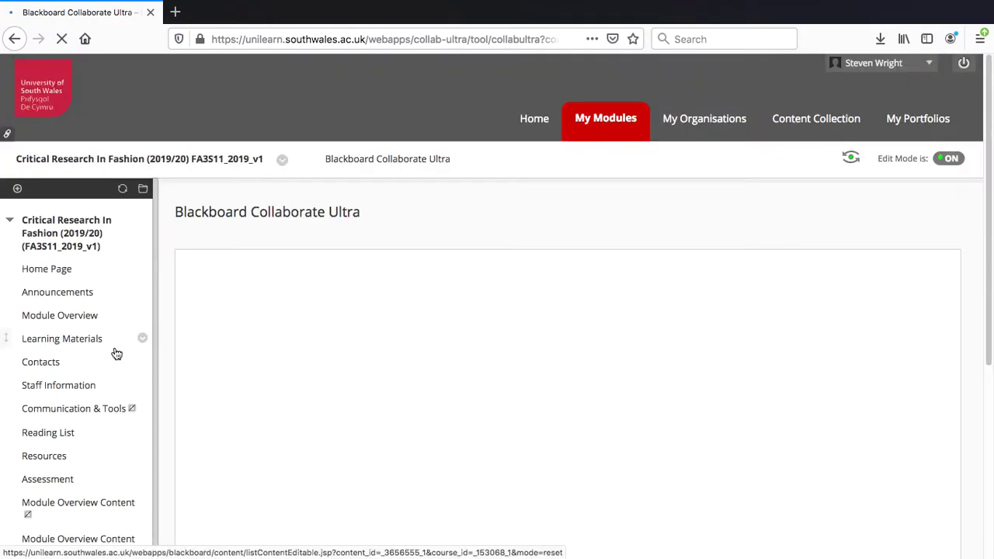
Create a Collaborate session named "Test Session 1 - Electric Slide".
scroll(903, 448, down, 2)
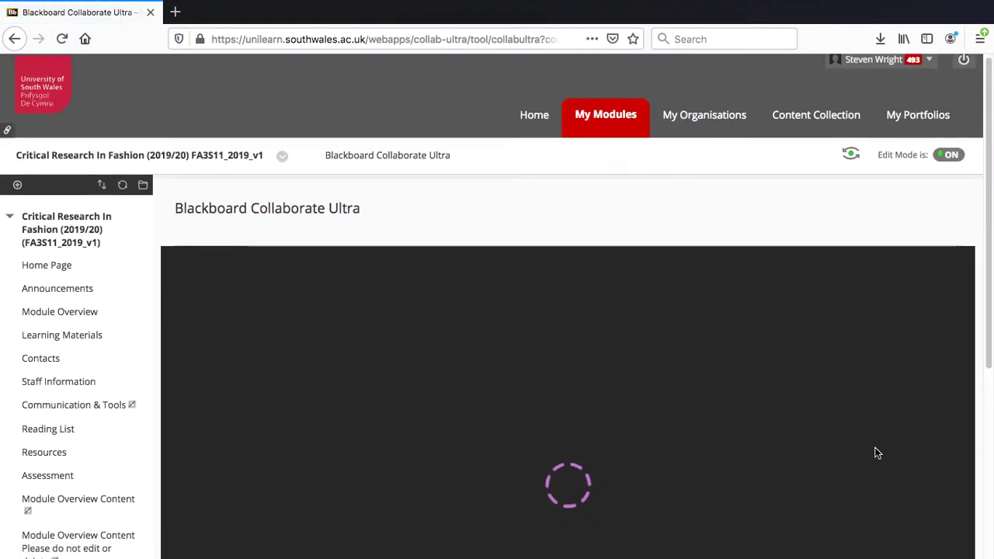
scroll(877, 454, down, 2)
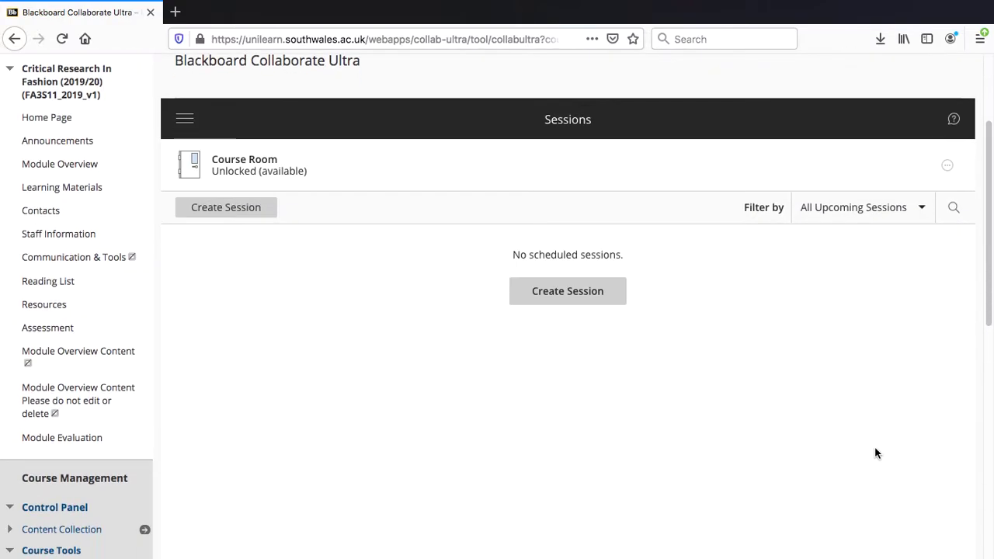
click(573, 294)
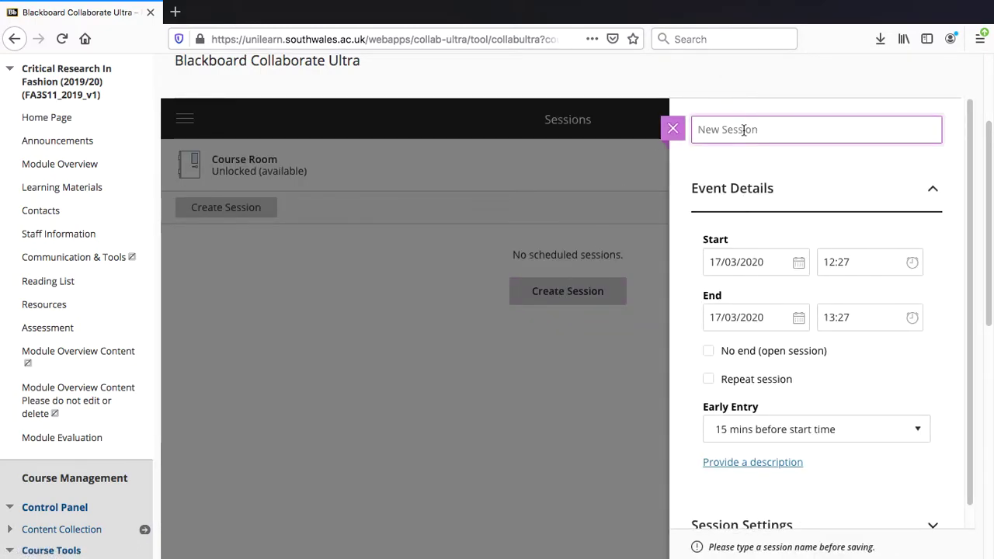
text(Test)
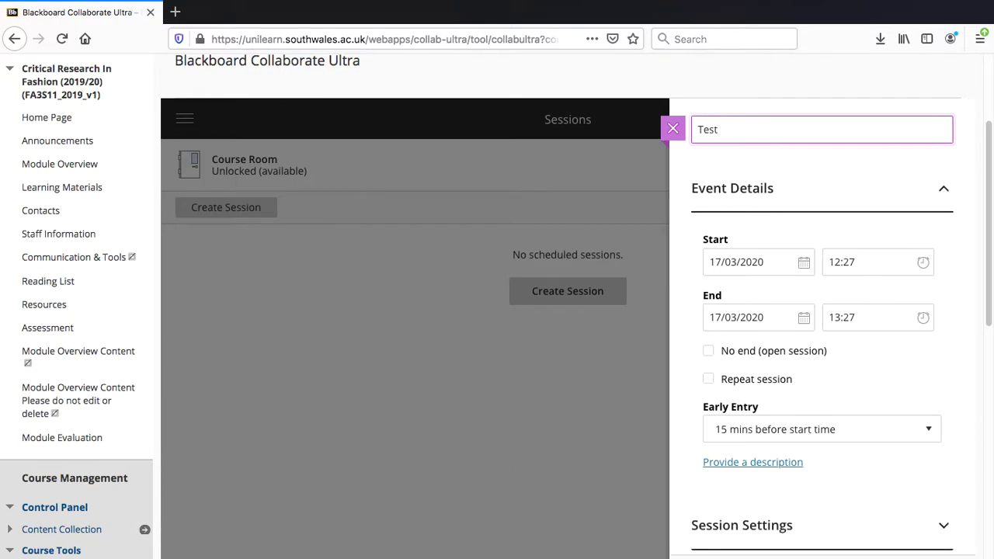
text( Session 1  - Electric )
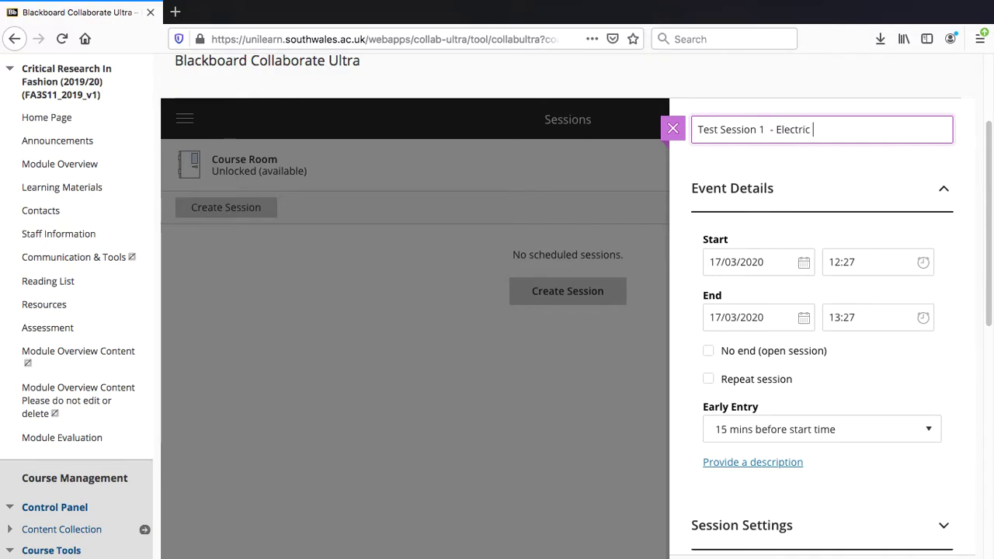
text(Slide)
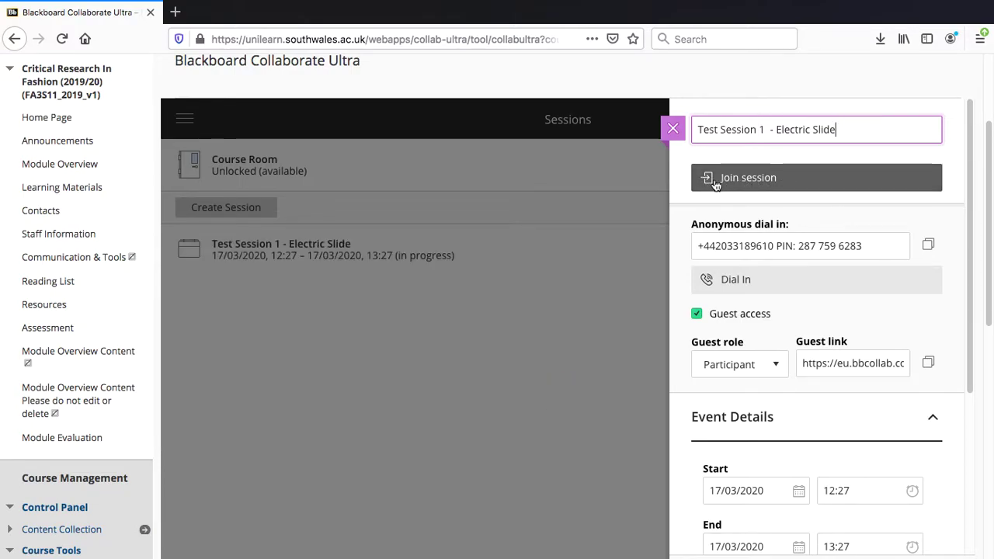
Copy the new session's guest link.
scroll(801, 202, down, 1)
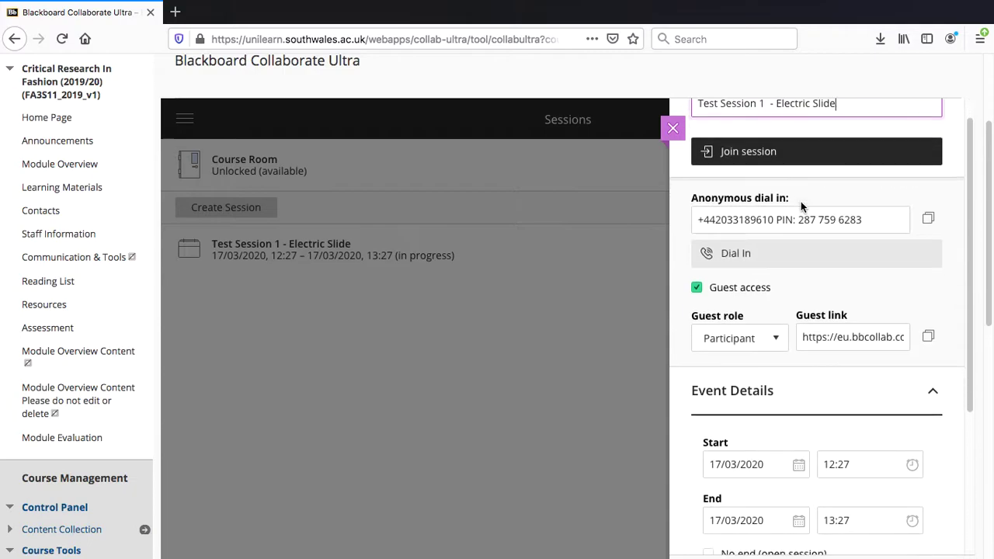
scroll(801, 201, down, 3)
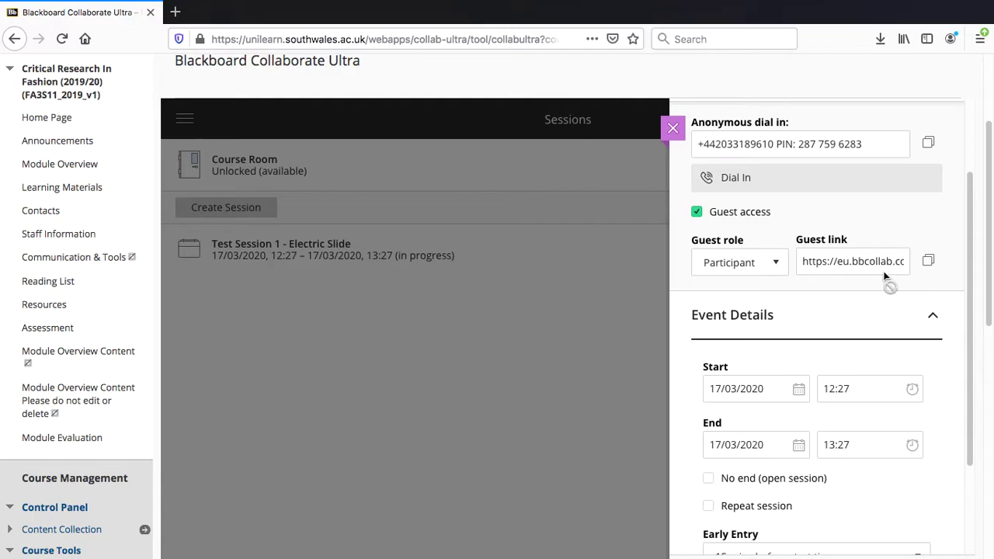
click(930, 263)
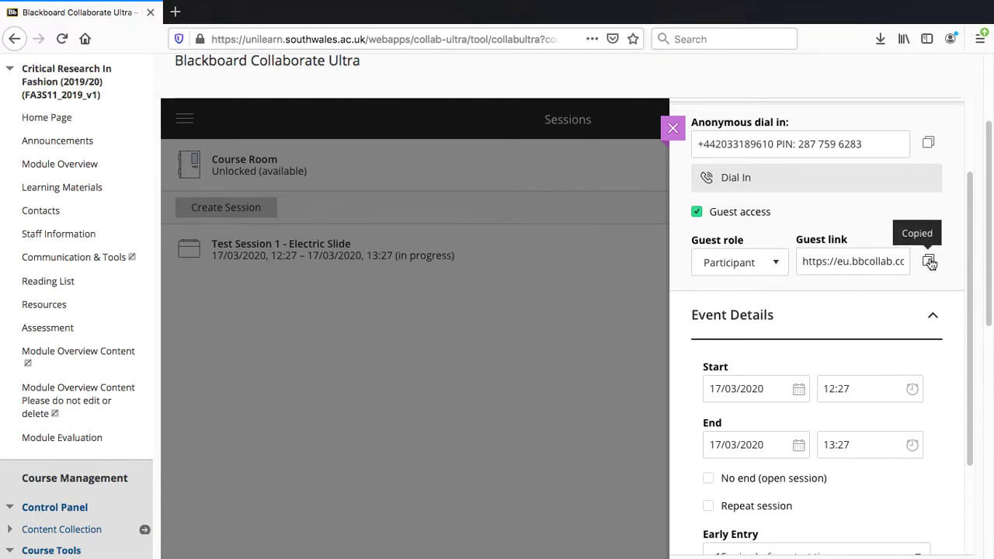
Review the session's event details, then join the session and allow the browser to use the External Microphone.
scroll(823, 250, down, 2)
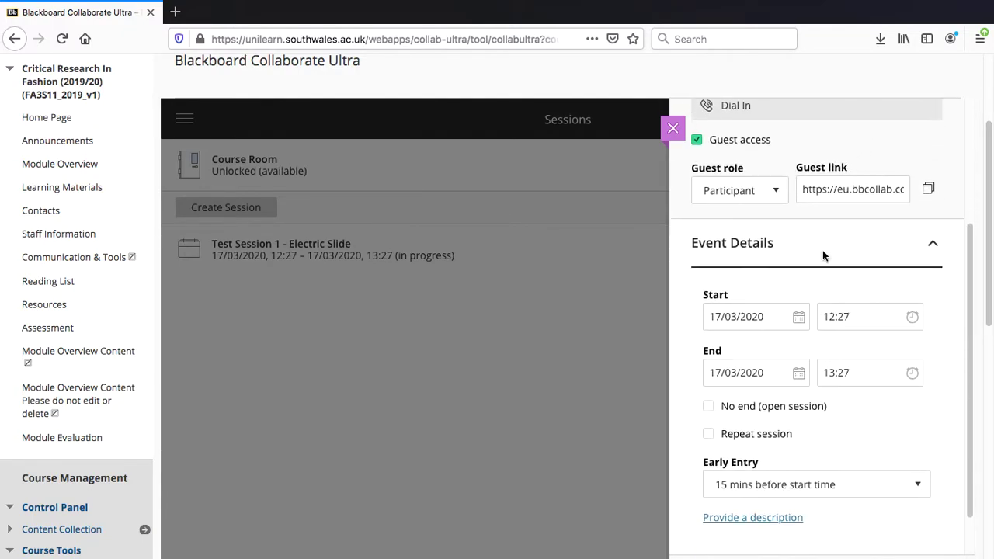
scroll(823, 250, down, 1)
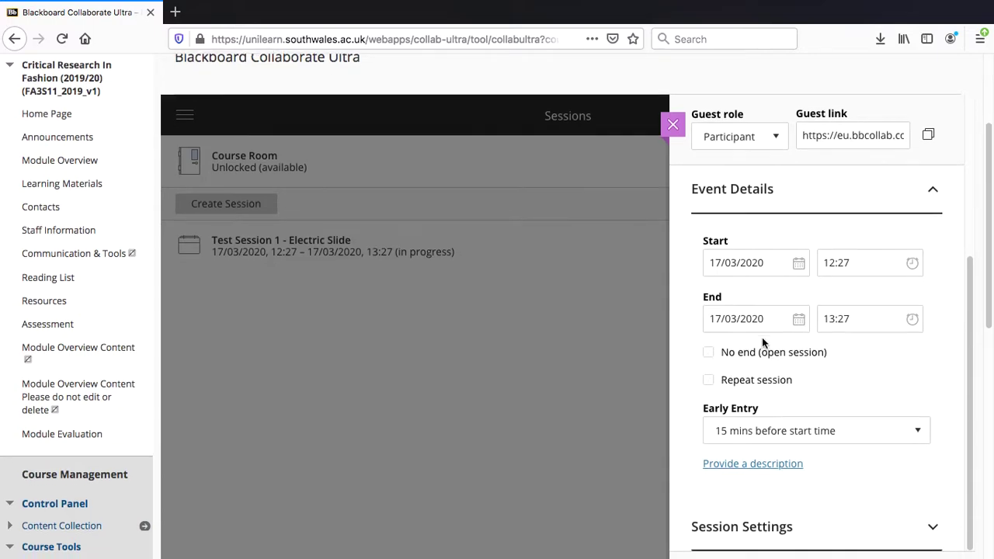
scroll(709, 349, down, 1)
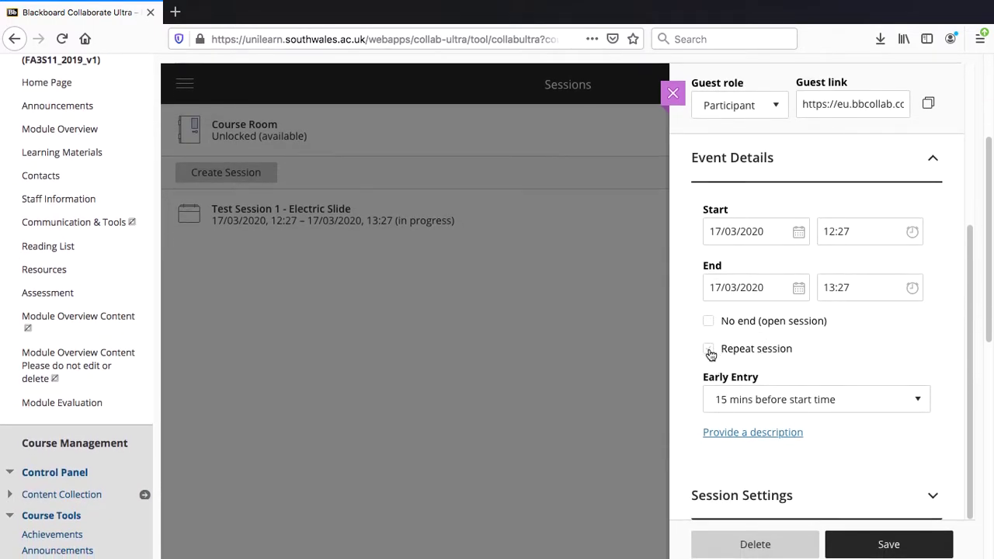
scroll(859, 375, down, 2)
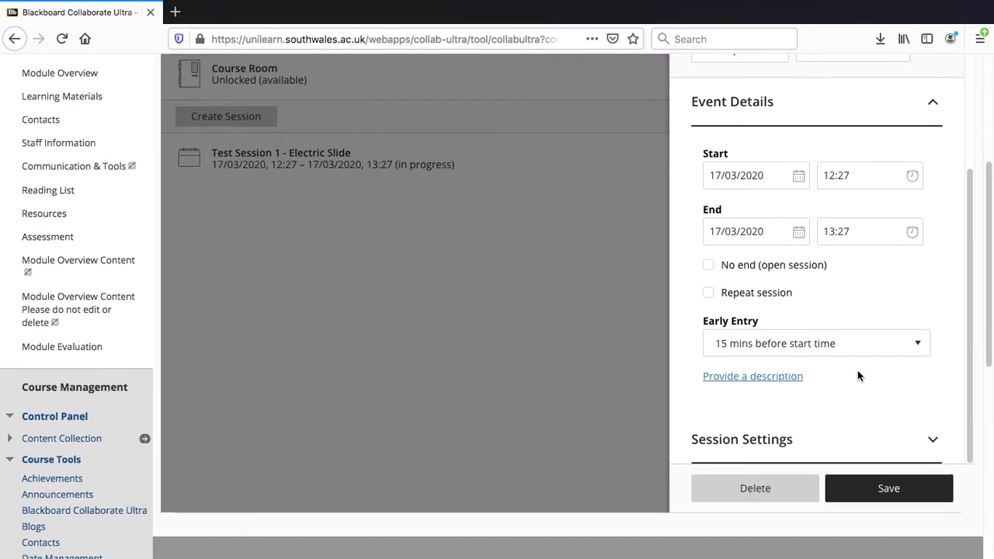
scroll(936, 385, up, 5)
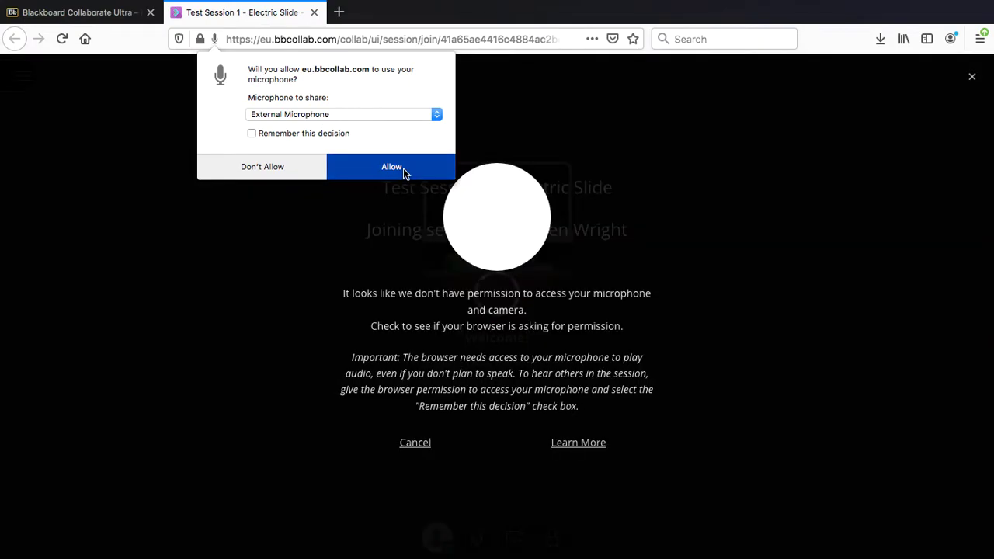
click(403, 168)
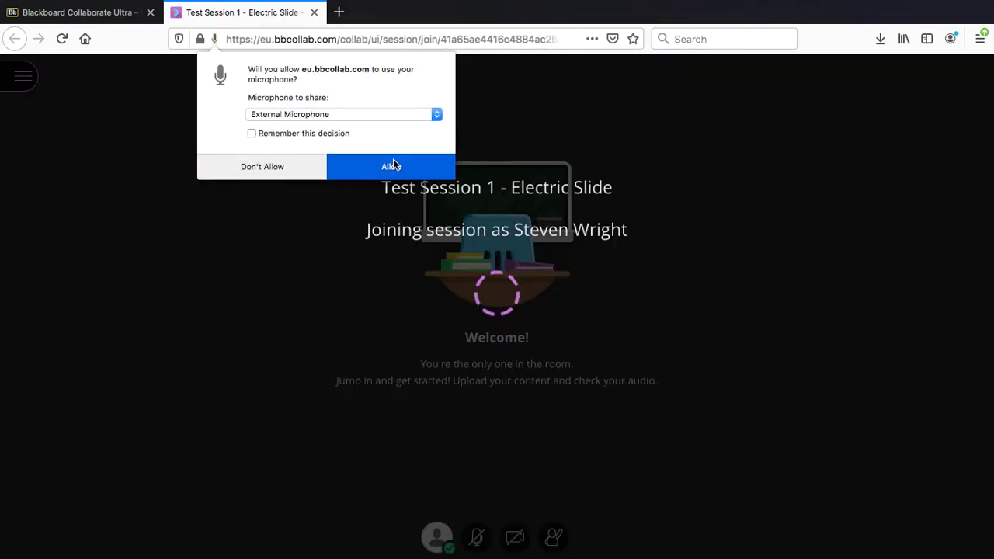
click(393, 164)
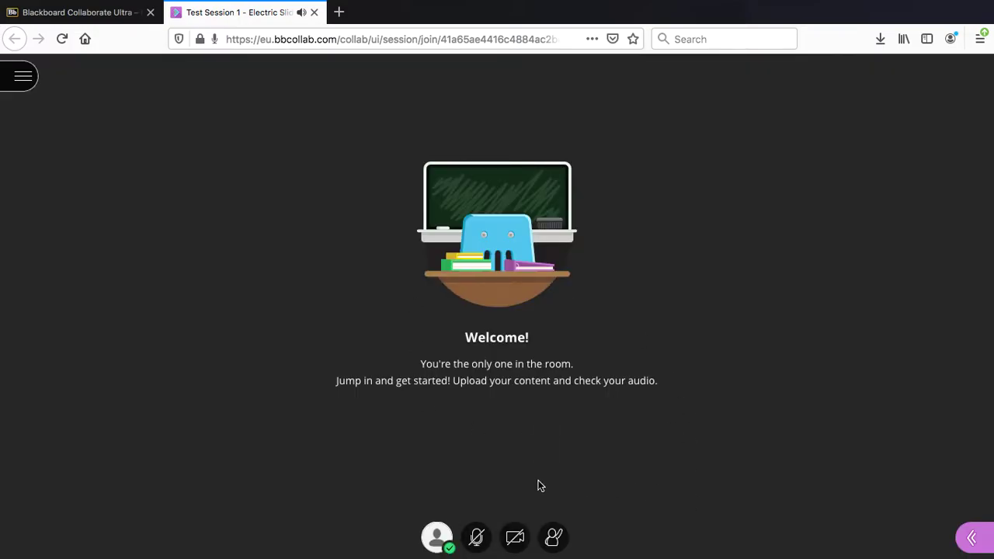
Switch to Outlook and start a new email addressed to the two colleagues invited to the session.
key(ctrl+Up)
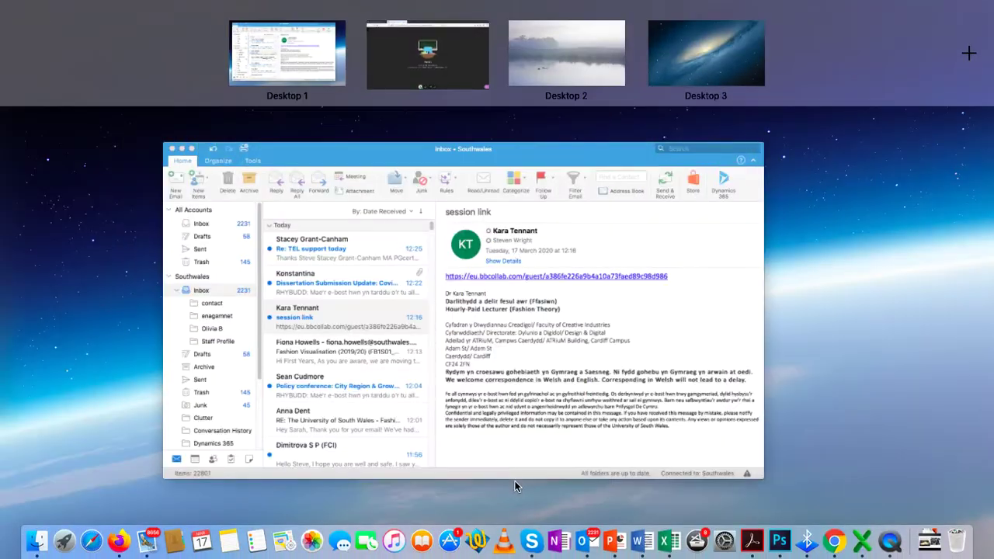
click(731, 260)
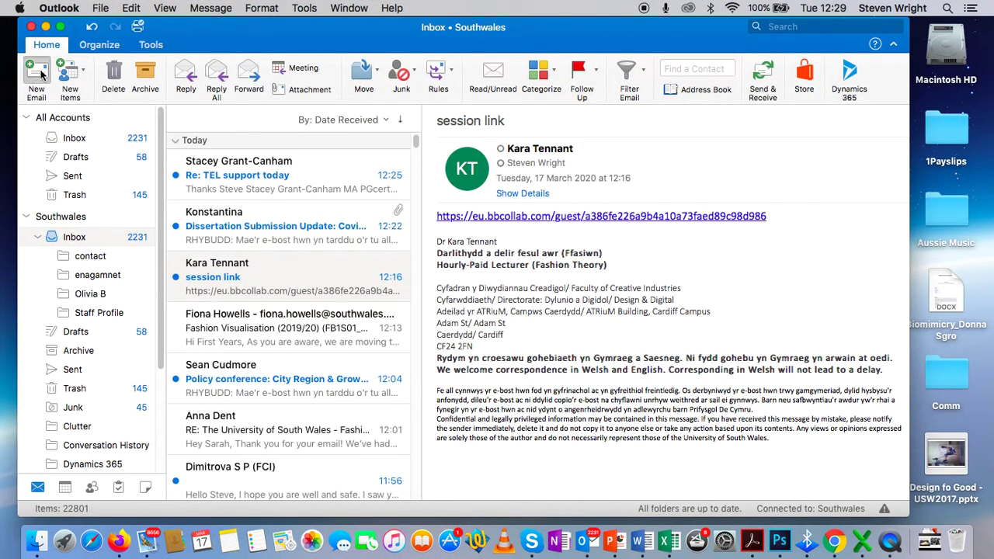
click(36, 74)
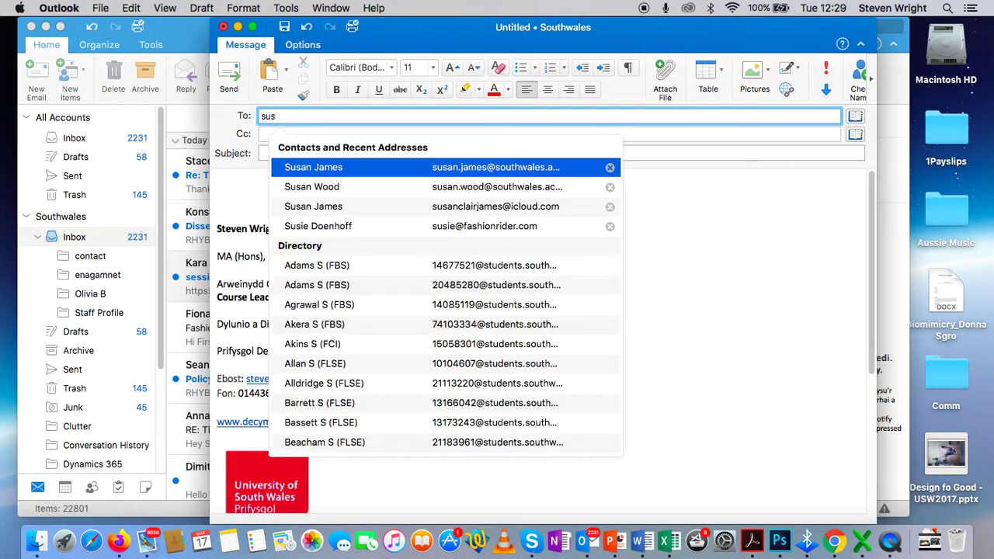
click(317, 174)
text(kara)
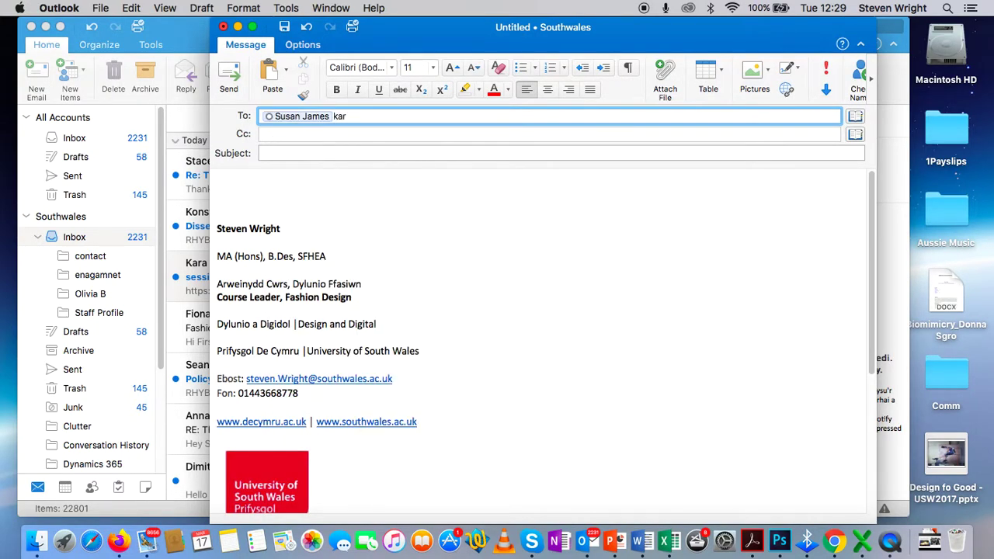
click(316, 177)
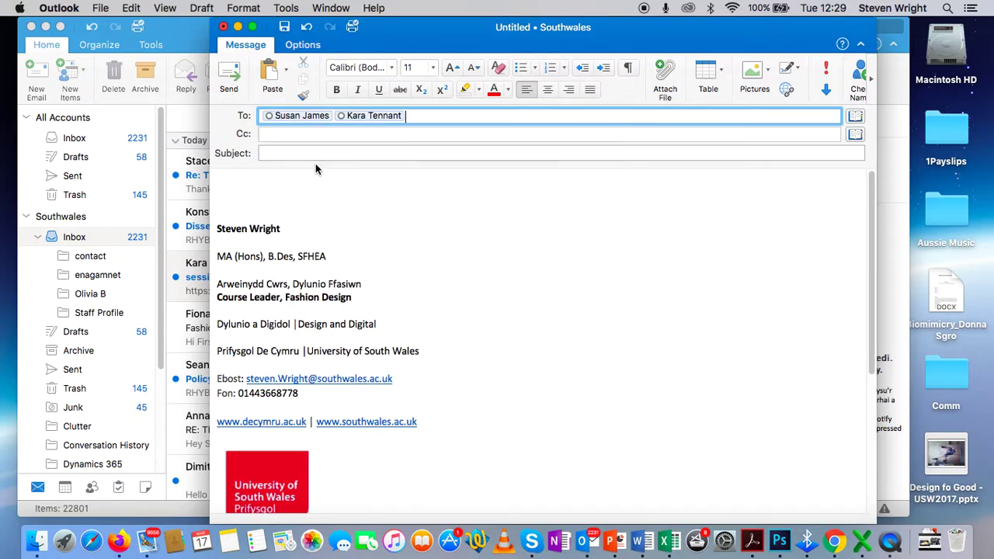
Paste the guest link into the email body, set the subject to "Link" and send the email.
click(256, 188)
key(super+v)
key(Return)
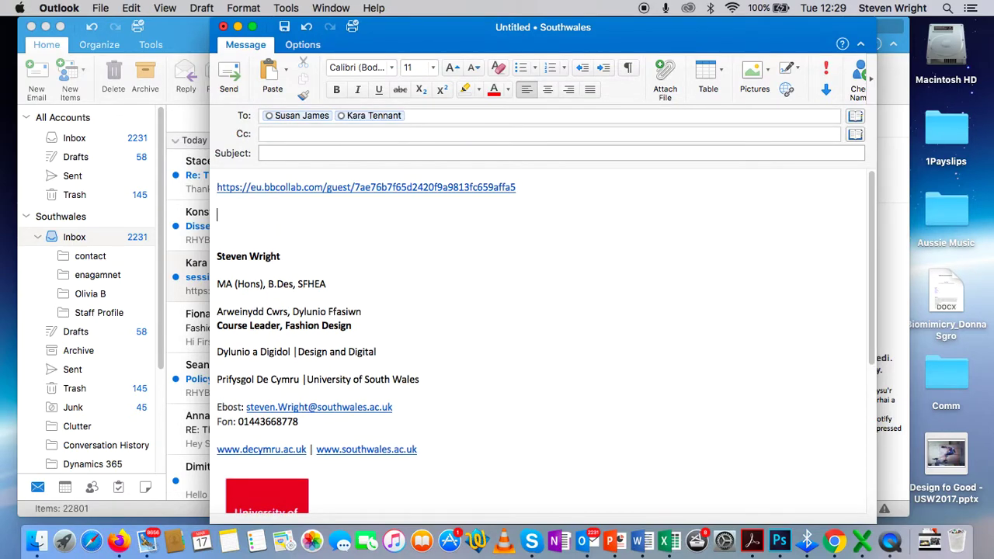
click(287, 153)
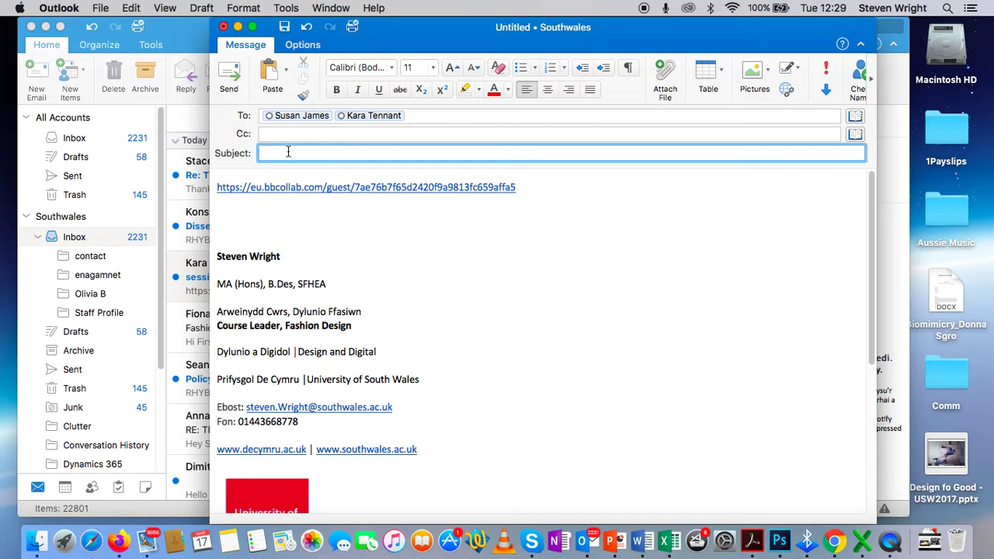
text(Link)
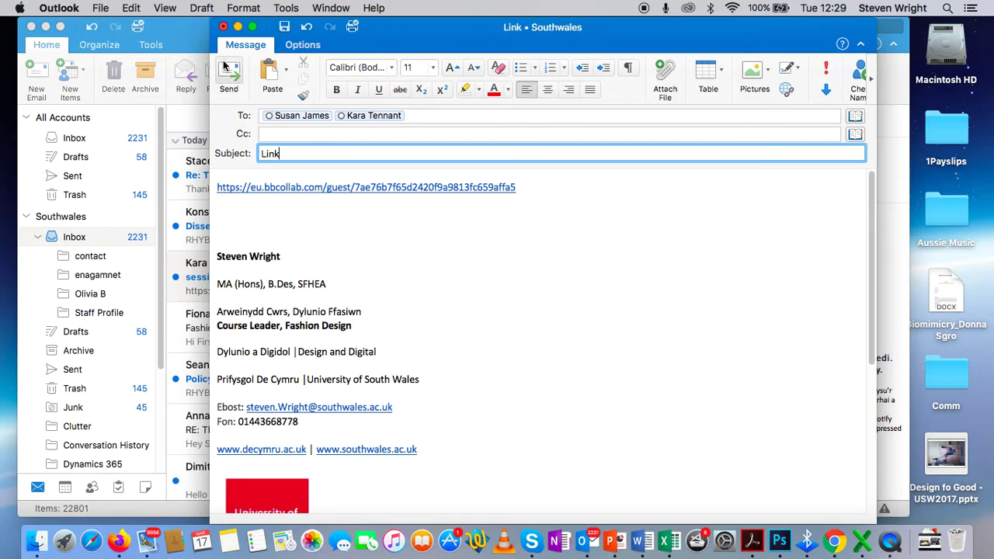
click(226, 70)
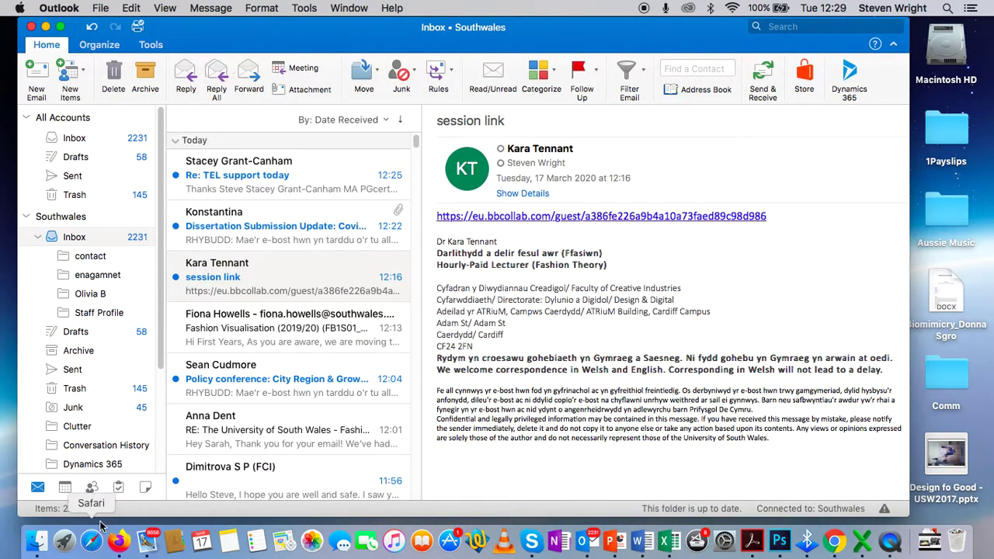
Return to the Collaborate session in Firefox and share both the microphone audio and the FaceTime HD Camera video.
click(116, 550)
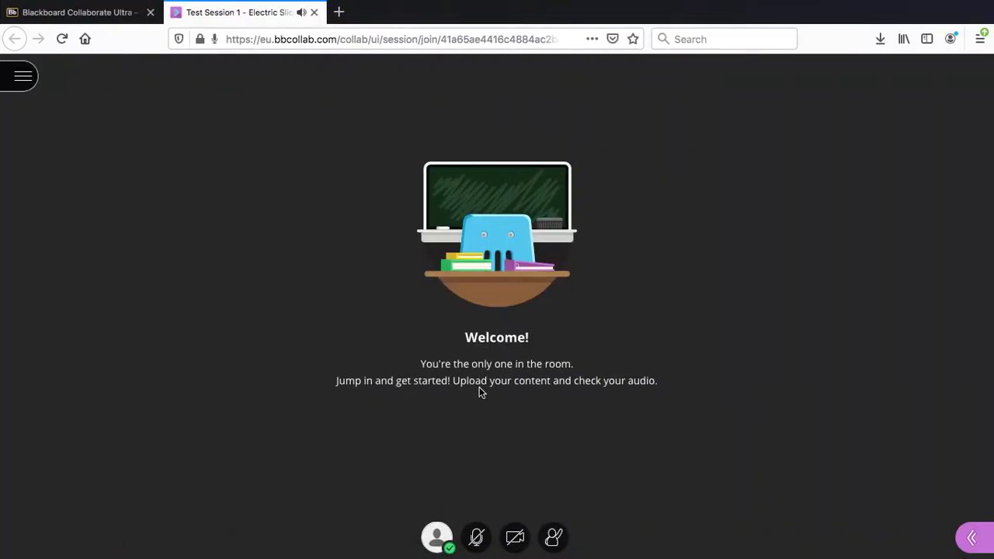
click(478, 543)
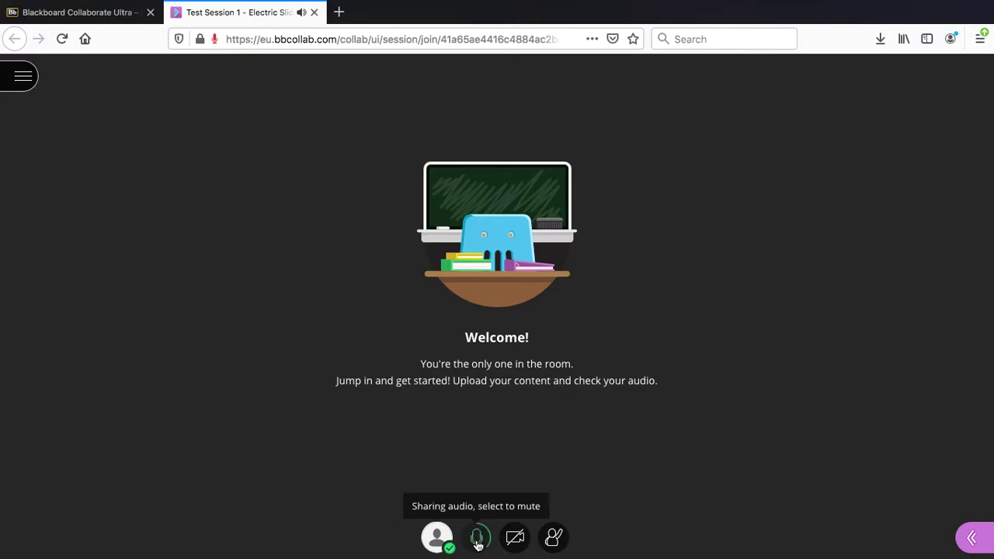
click(516, 538)
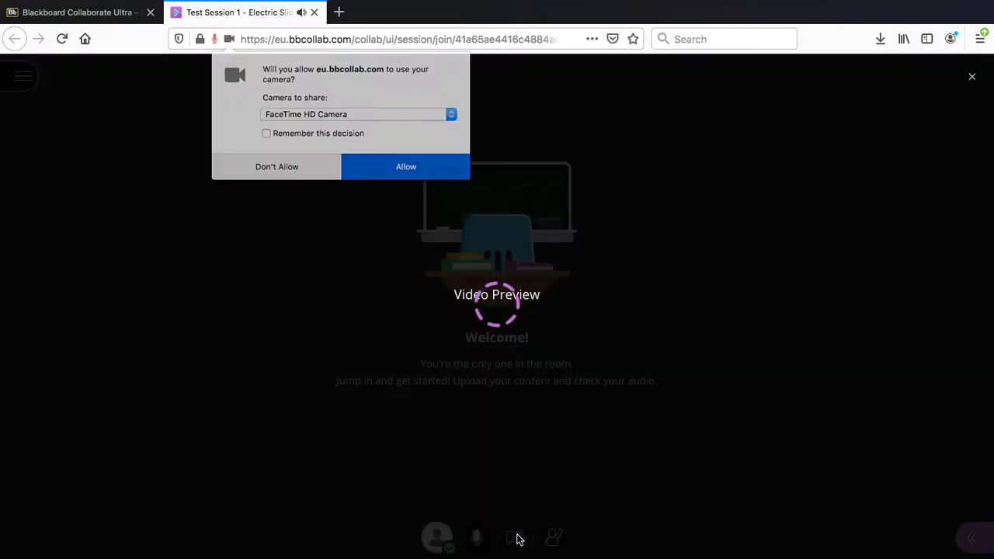
click(442, 166)
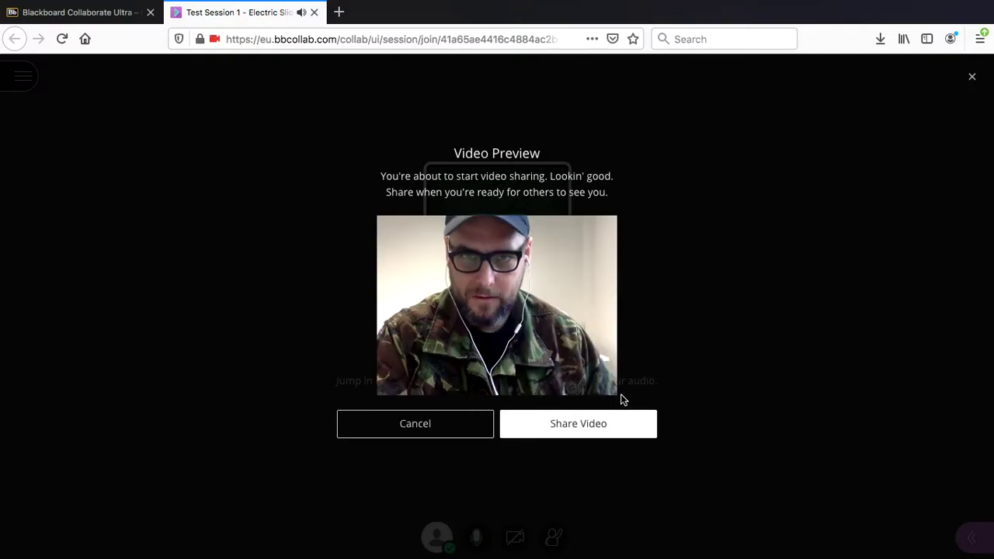
click(564, 428)
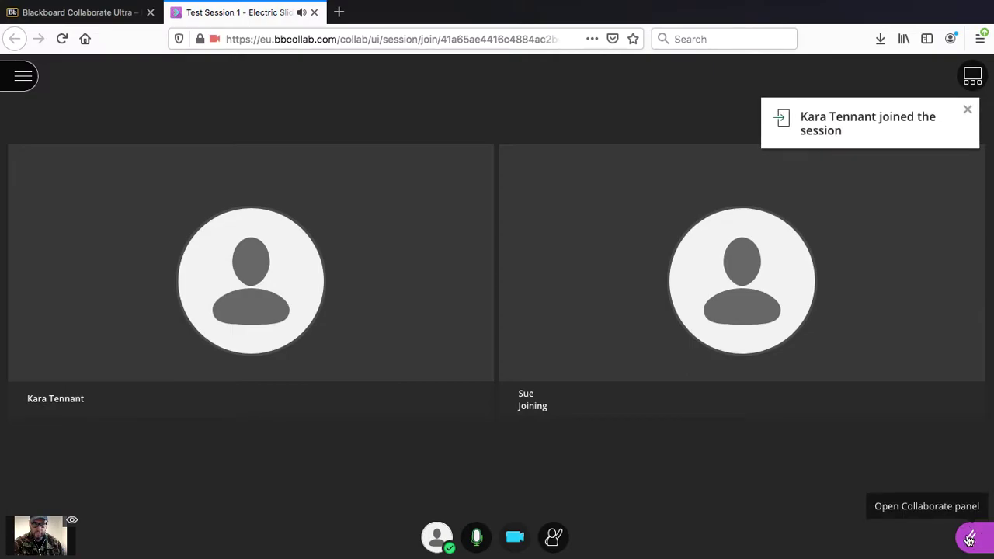
Open the session's chat with everyone and post the message "Hello".
click(971, 540)
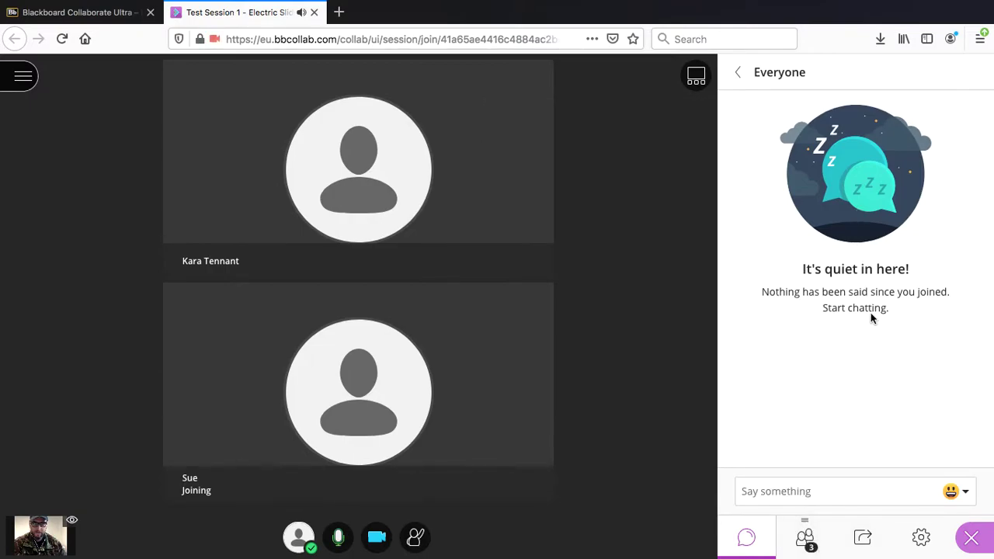
click(825, 491)
click(741, 543)
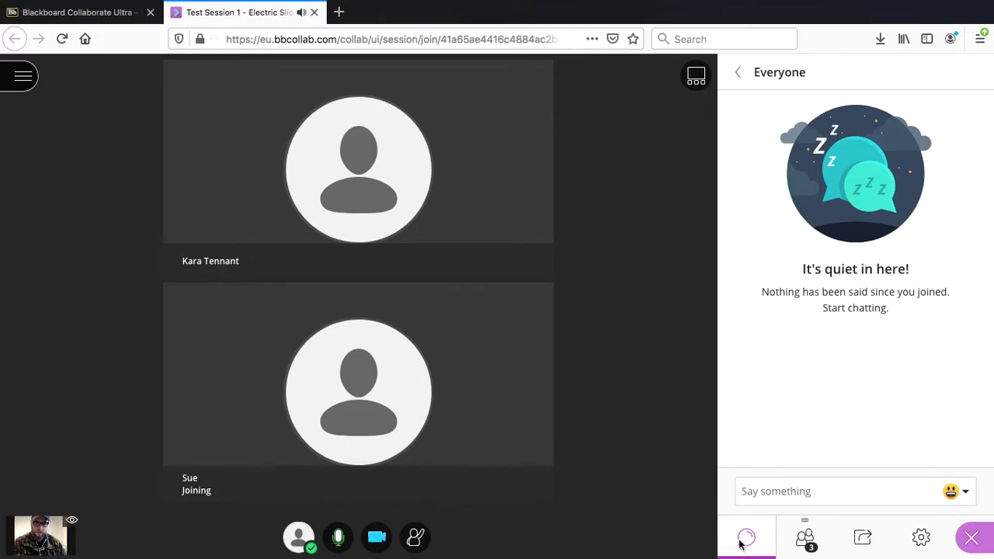
click(822, 497)
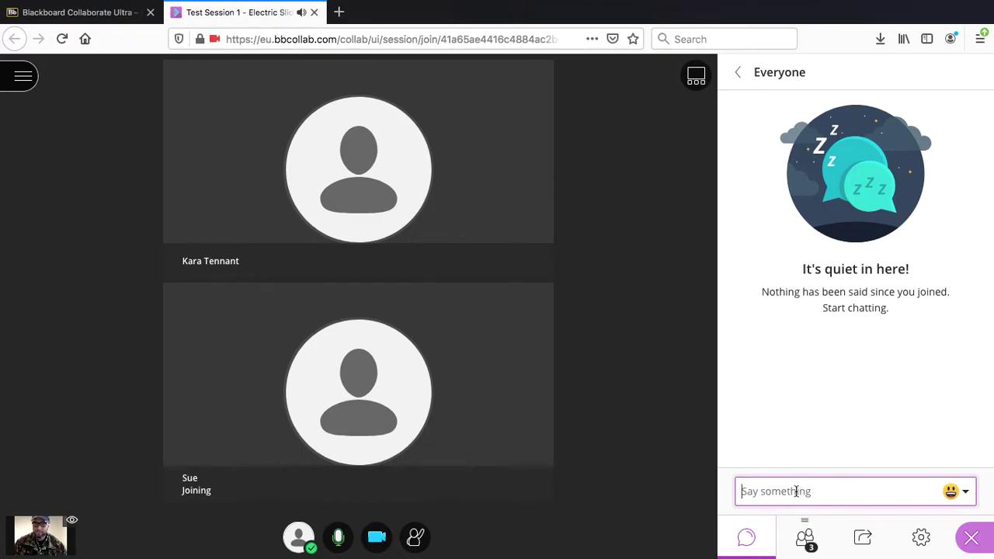
text(H)
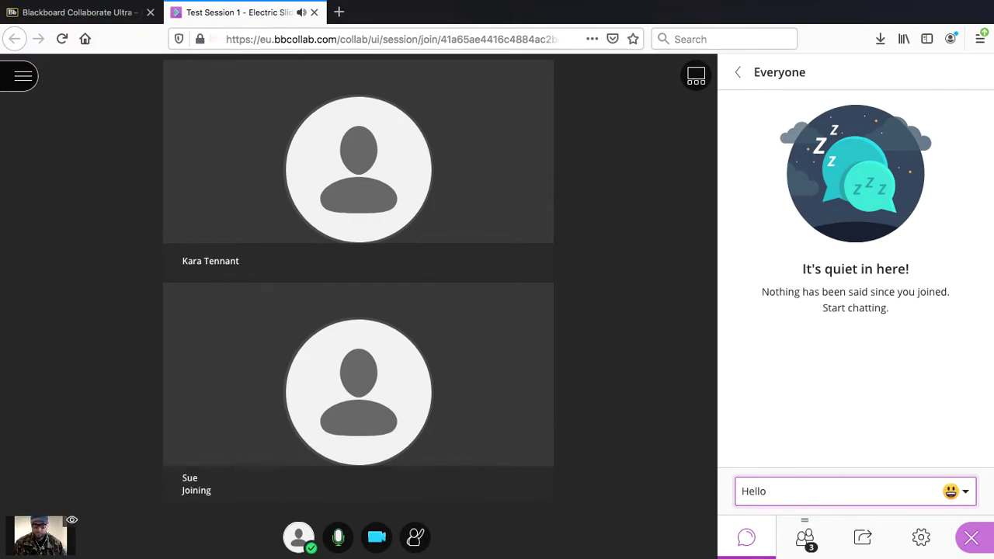
text(ello)
key(Return)
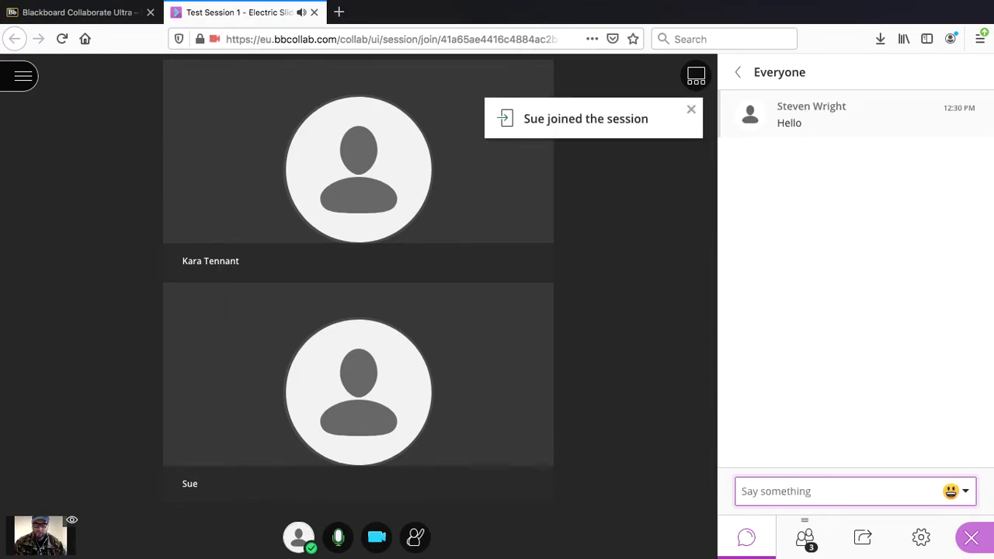
Post the message "Please activate your camera" in the everyone chat and open the list of attendees.
text(Please)
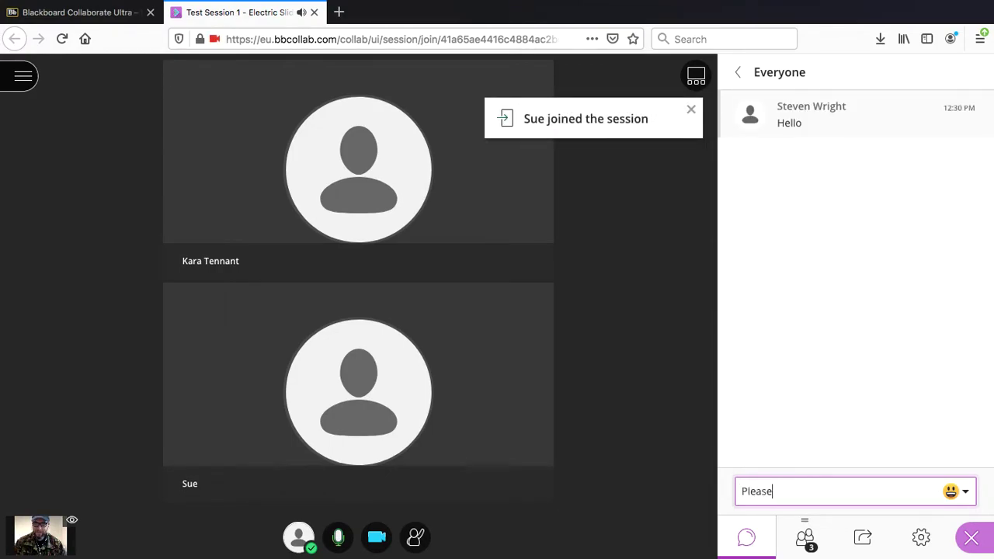
text( activate)
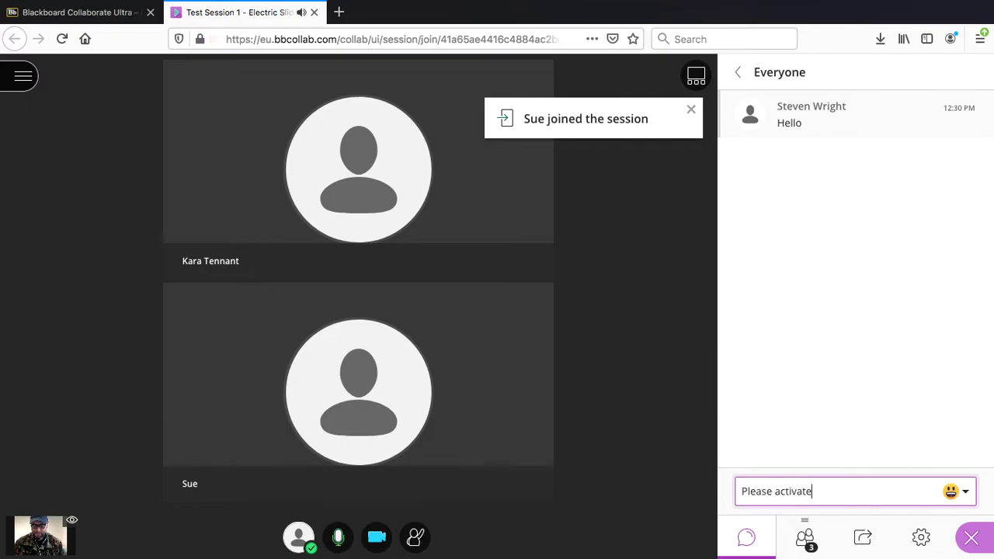
text( your camera)
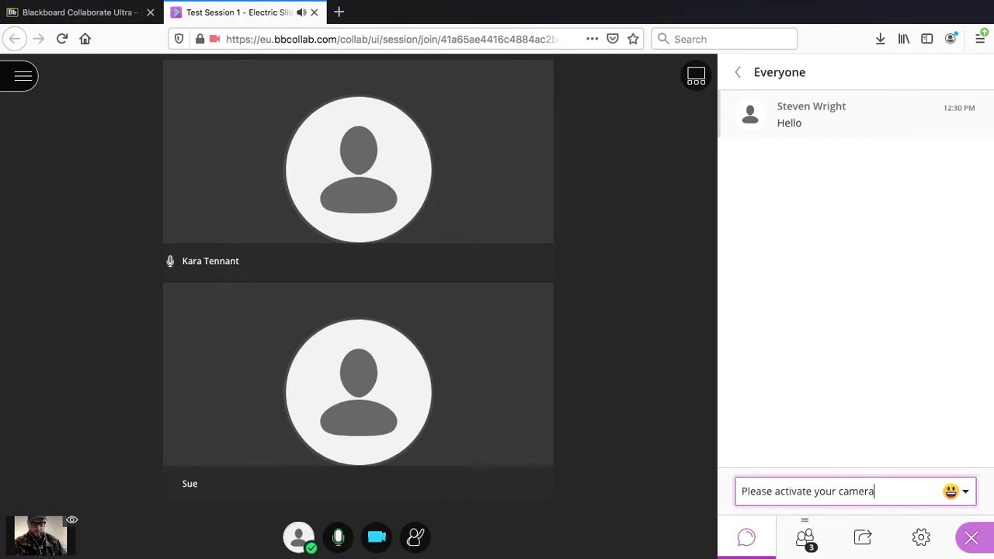
key(Return)
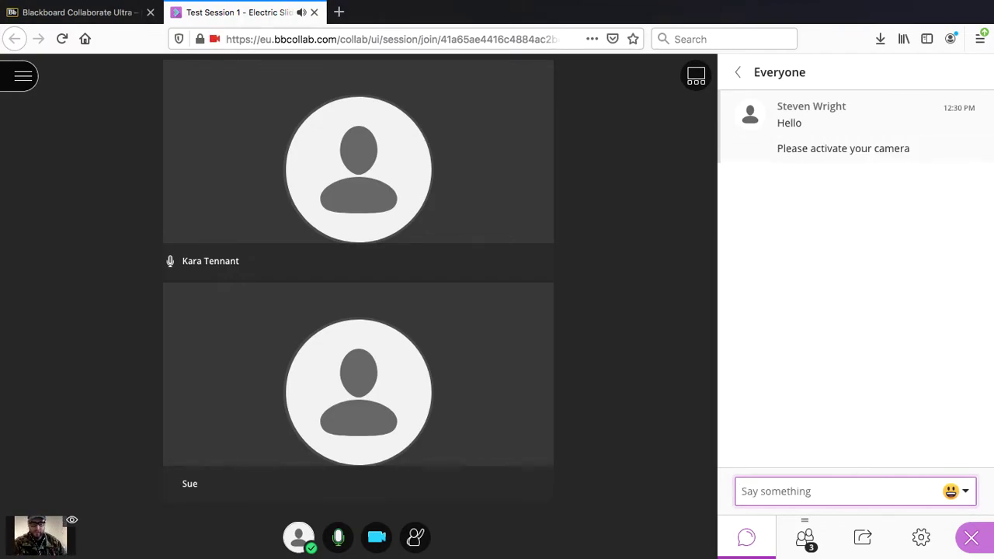
click(339, 538)
click(808, 542)
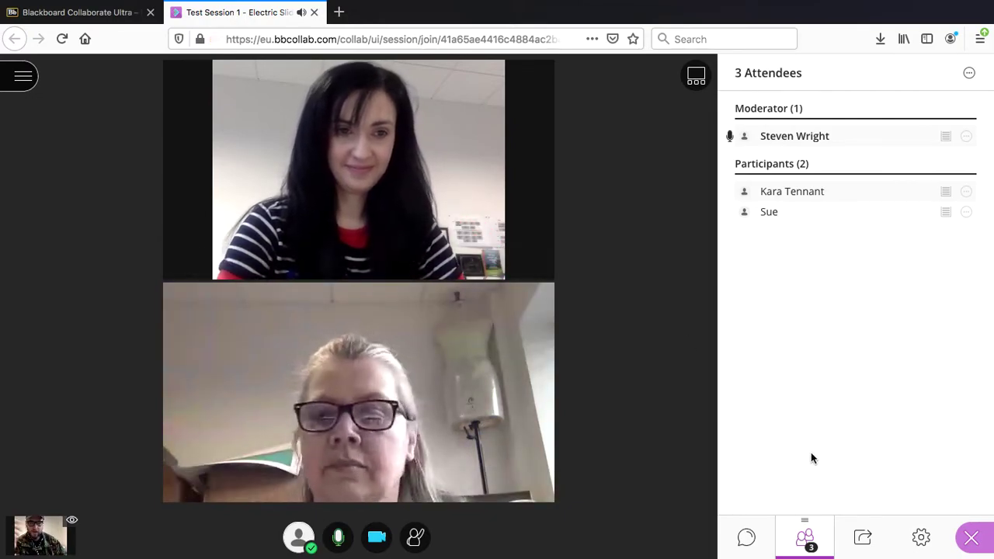
Share a blank whiteboard, sketching a blue spiky-haired cartoon face with the pencil and clearing the drawing again.
click(869, 538)
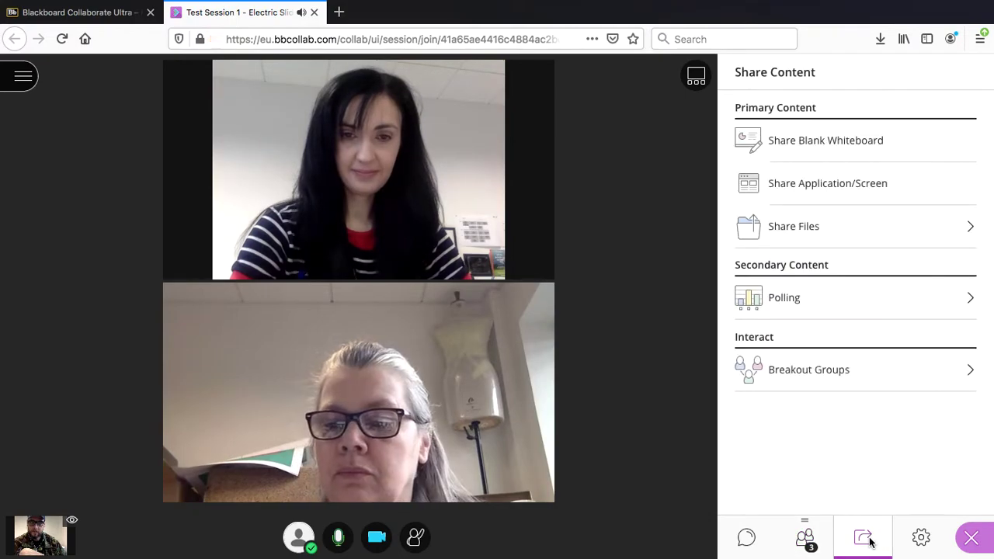
click(805, 139)
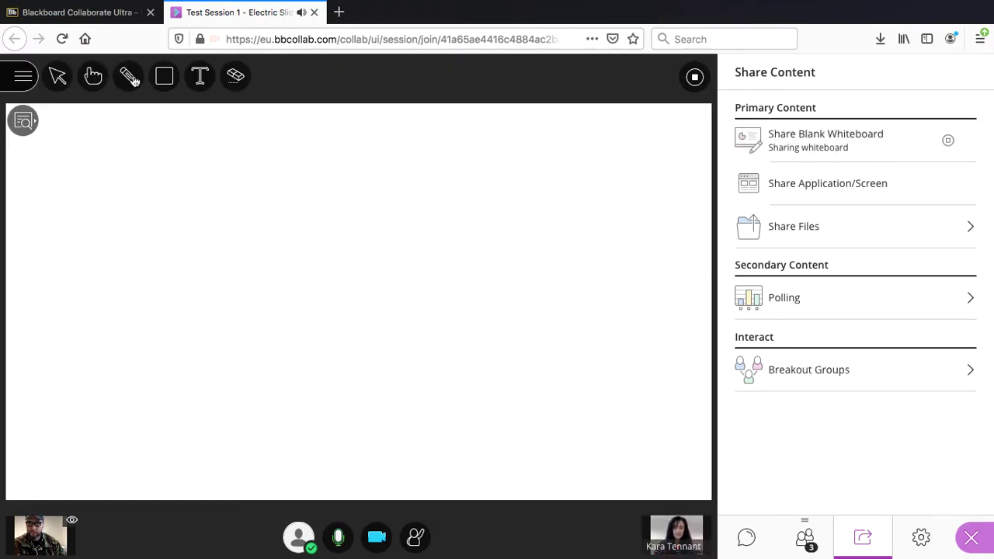
click(131, 77)
mouse_move(299, 212)
mouse_down()
mouse_move(292, 204)
mouse_move(380, 261)
mouse_up()
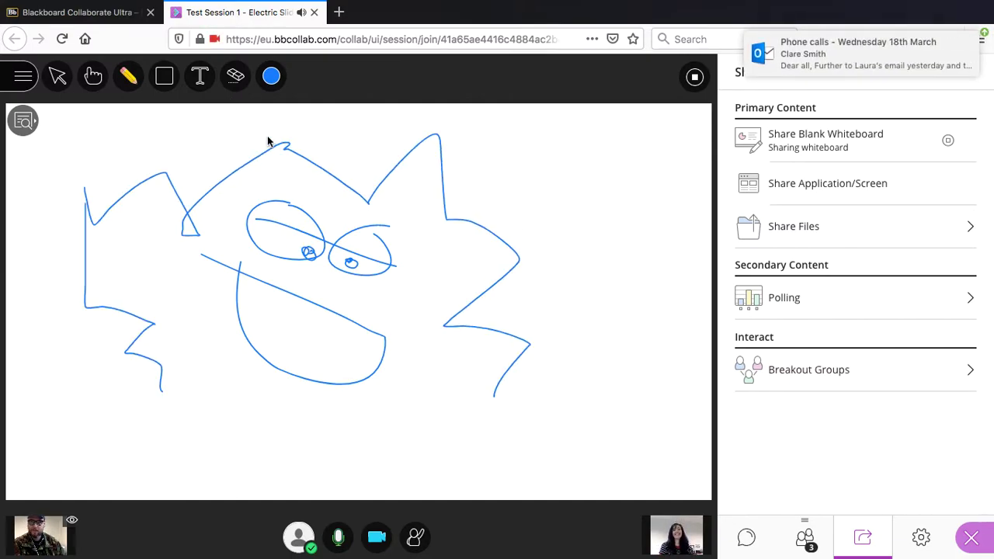
click(236, 84)
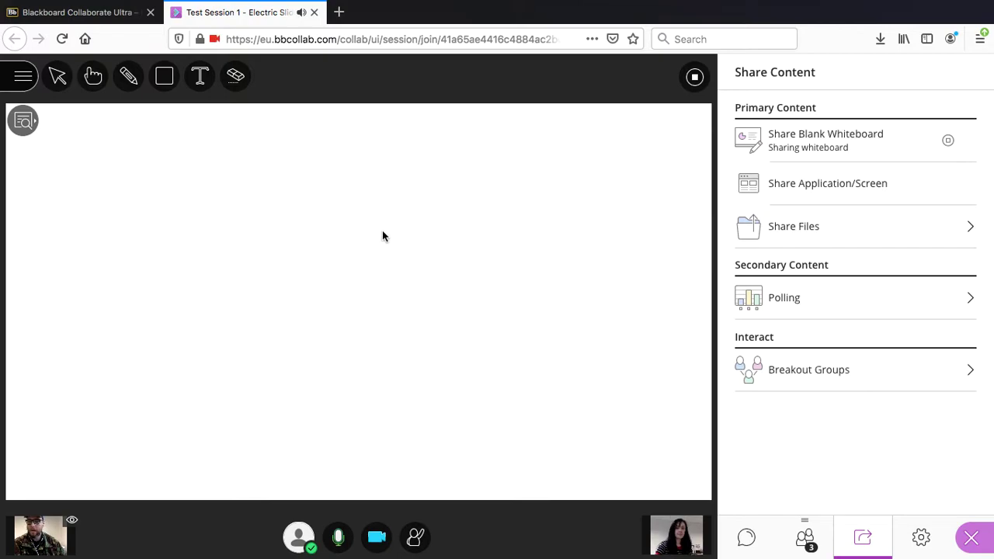
Start recording the session and stop sharing the whiteboard.
click(24, 80)
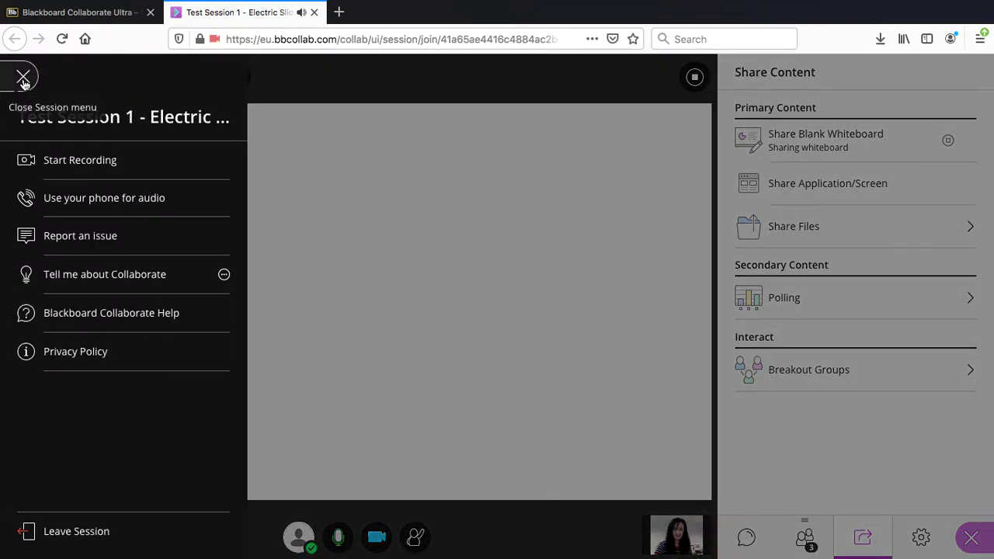
click(100, 162)
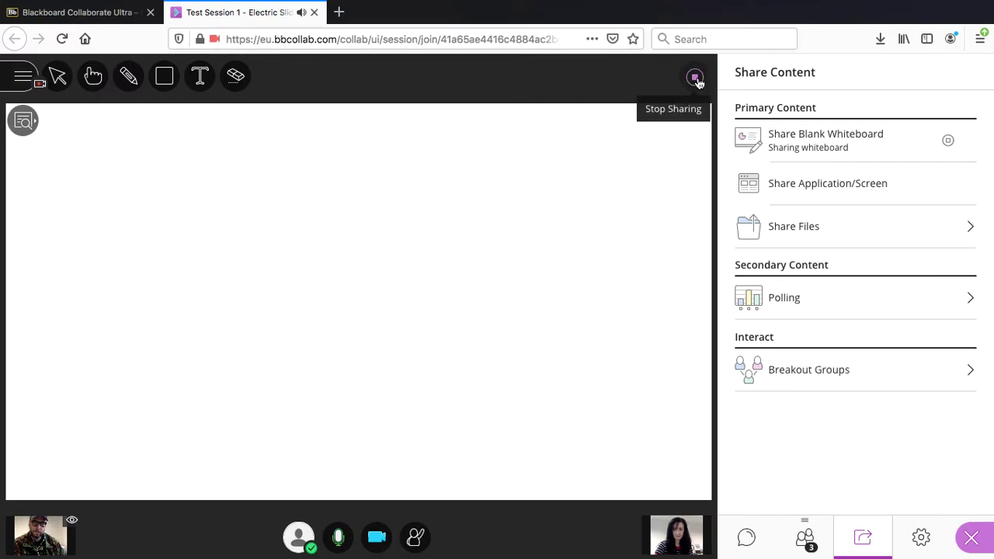
click(696, 78)
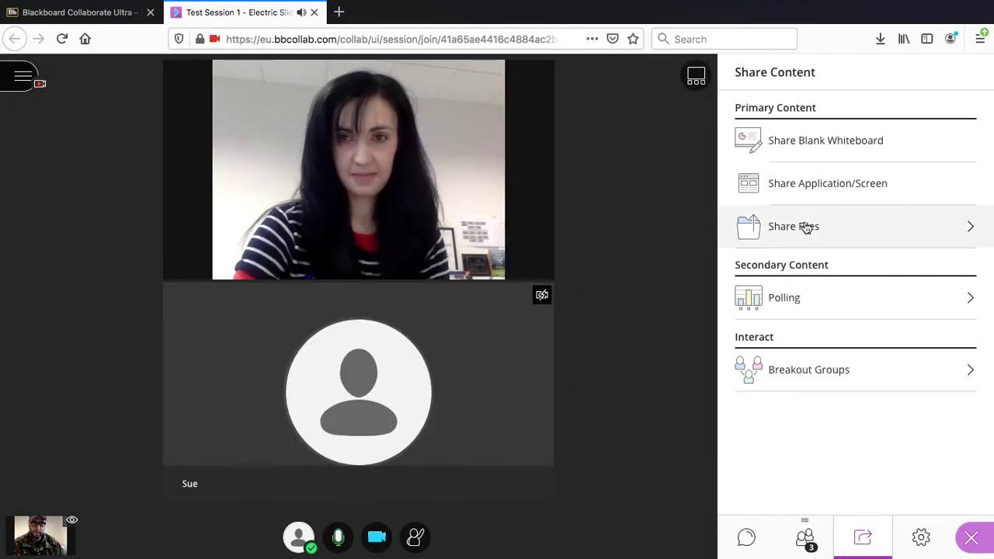
Add the PowerPoint file Narrative Driven Design.pptx from the FD2 folder to the session's shareable files.
click(807, 226)
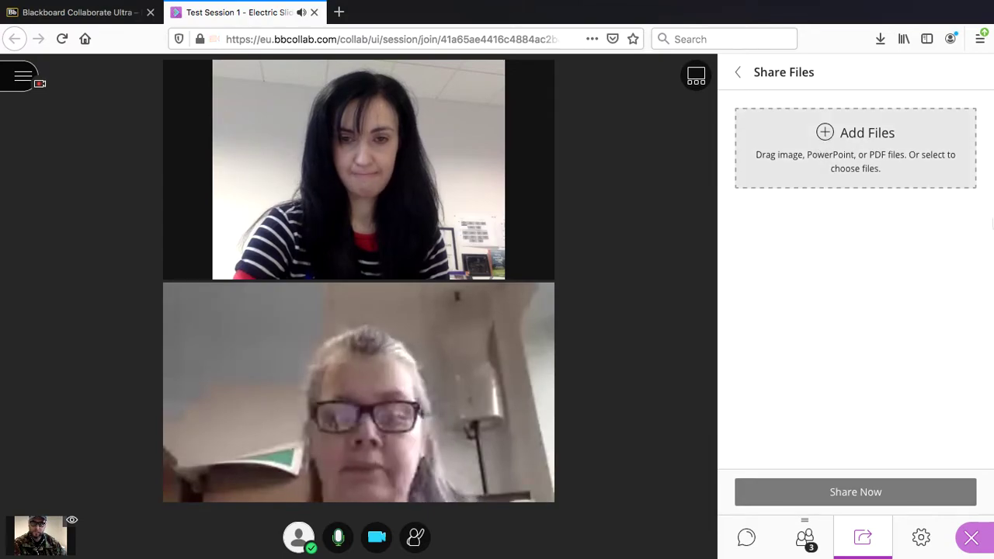
click(828, 131)
key(super+shift+d)
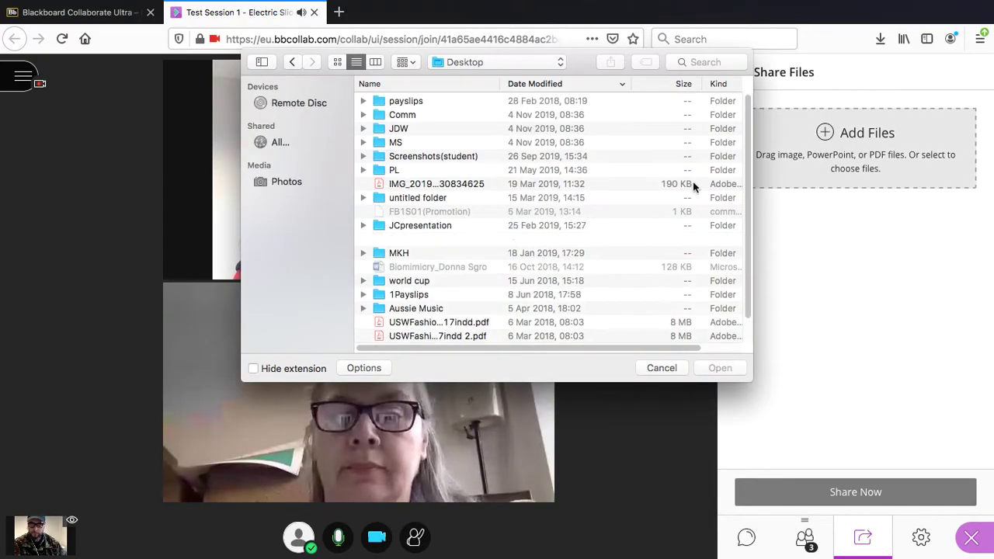
scroll(440, 271, down, 2)
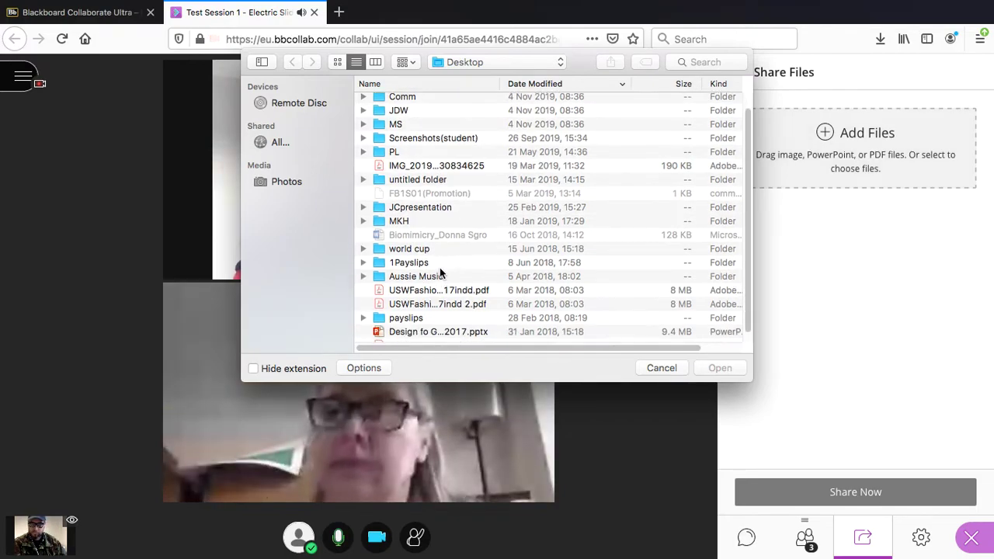
scroll(439, 272, up, 2)
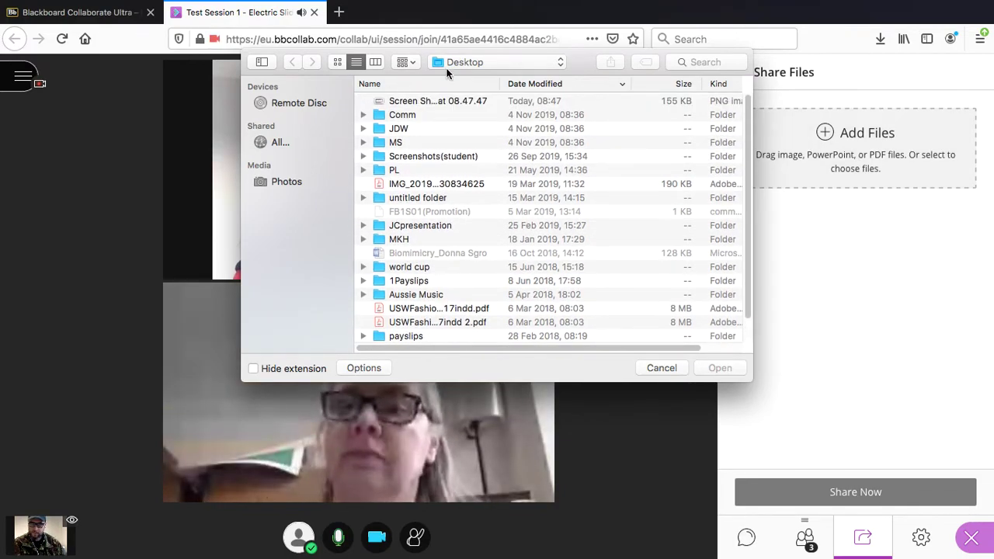
click(505, 62)
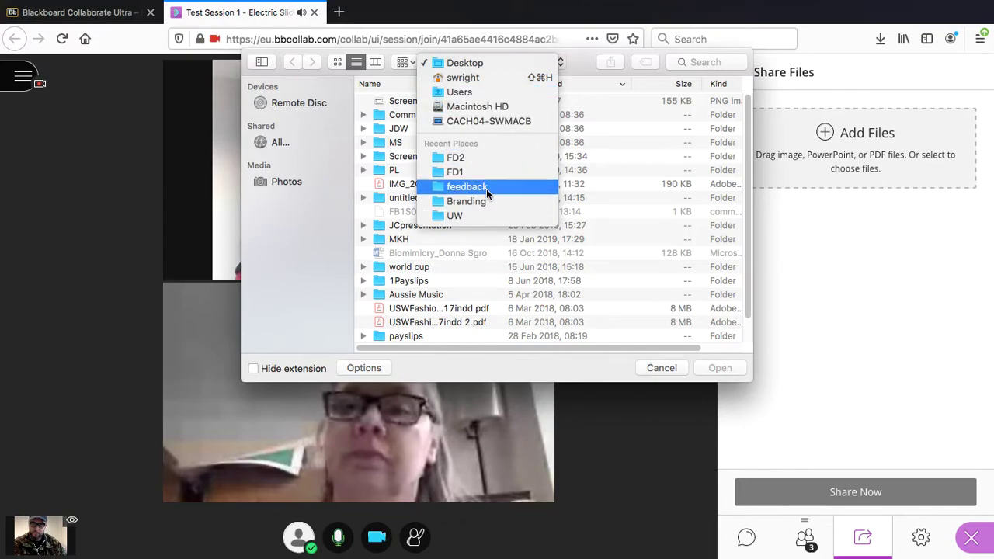
scroll(483, 162, down, 1)
click(483, 161)
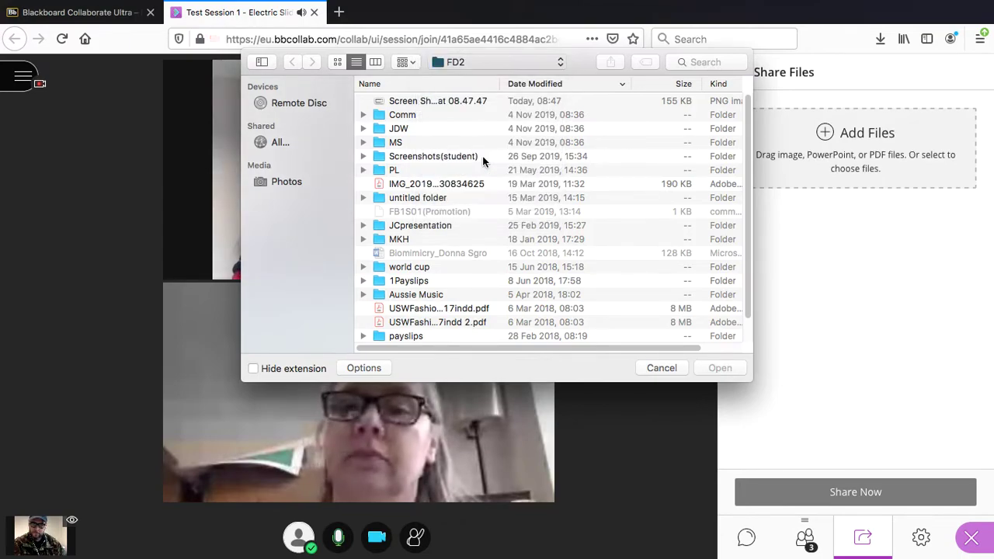
click(457, 172)
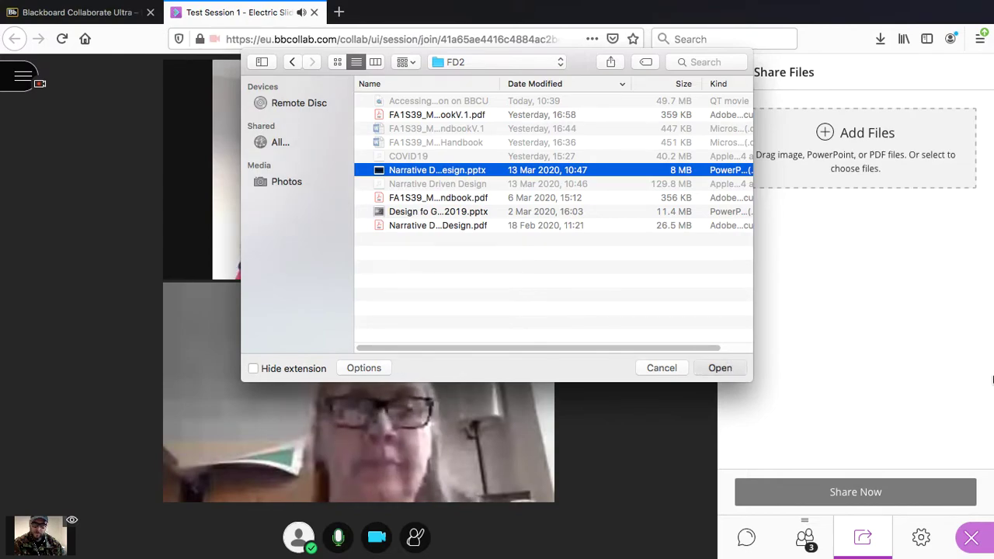
key(Return)
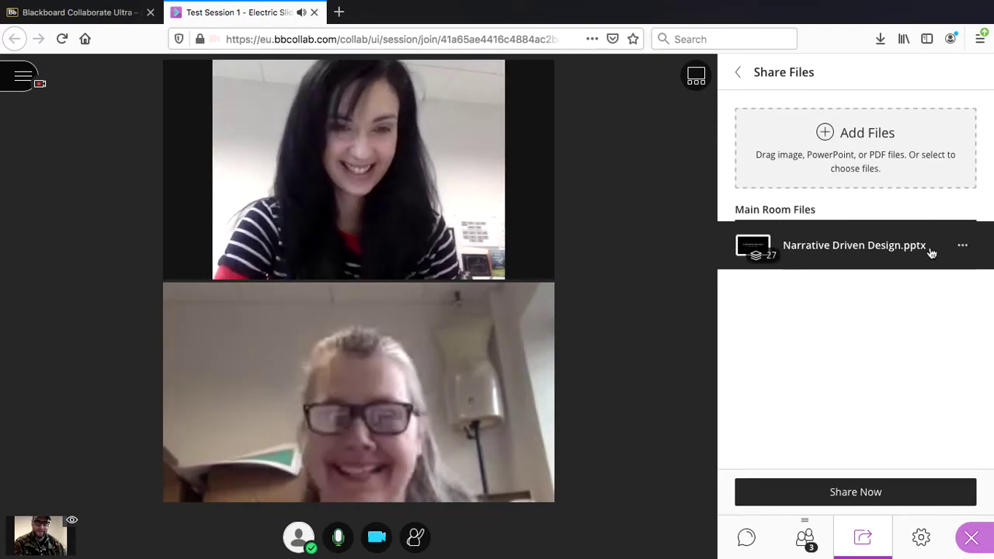
Present slides 1 to 3 of Narrative Driven Design.pptx to the attendees and stop sharing the file.
click(876, 494)
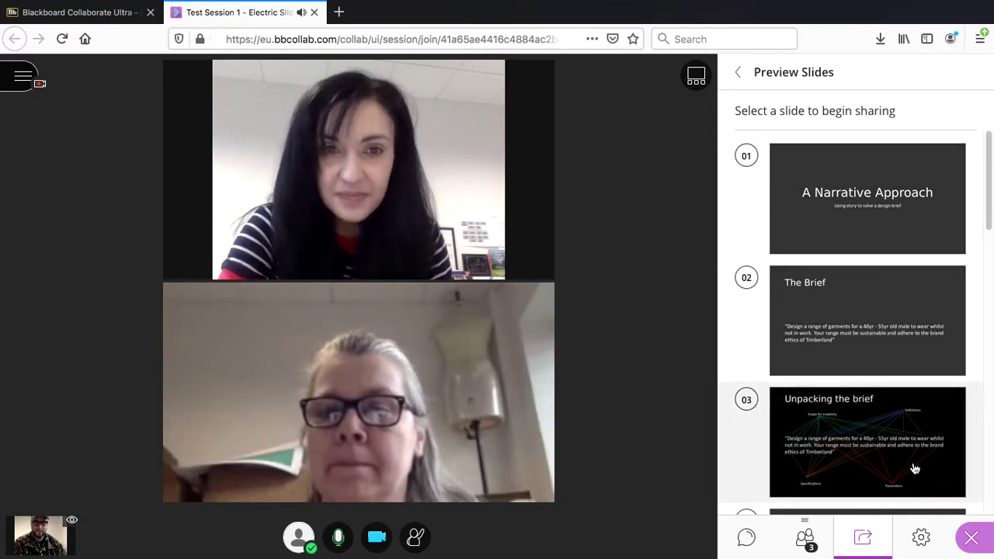
click(888, 235)
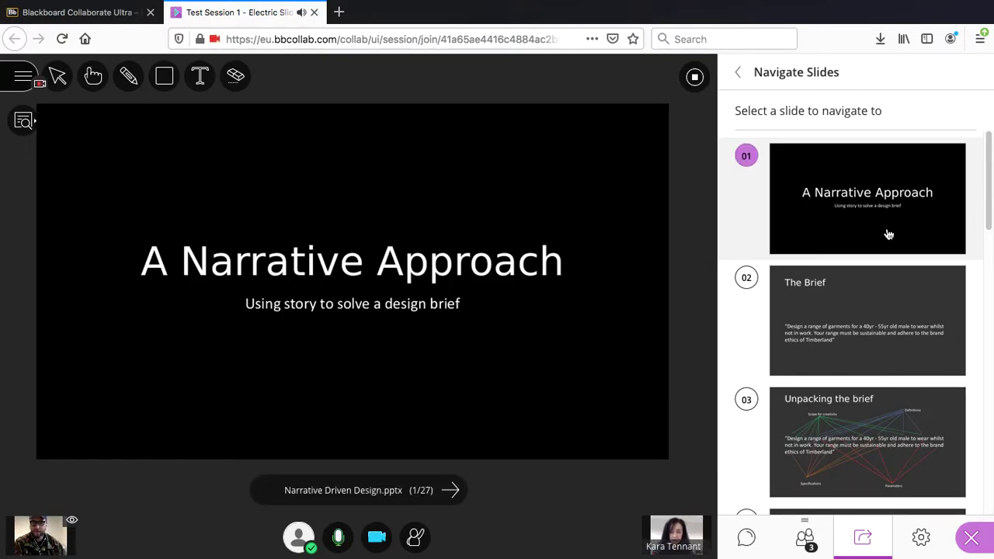
click(452, 490)
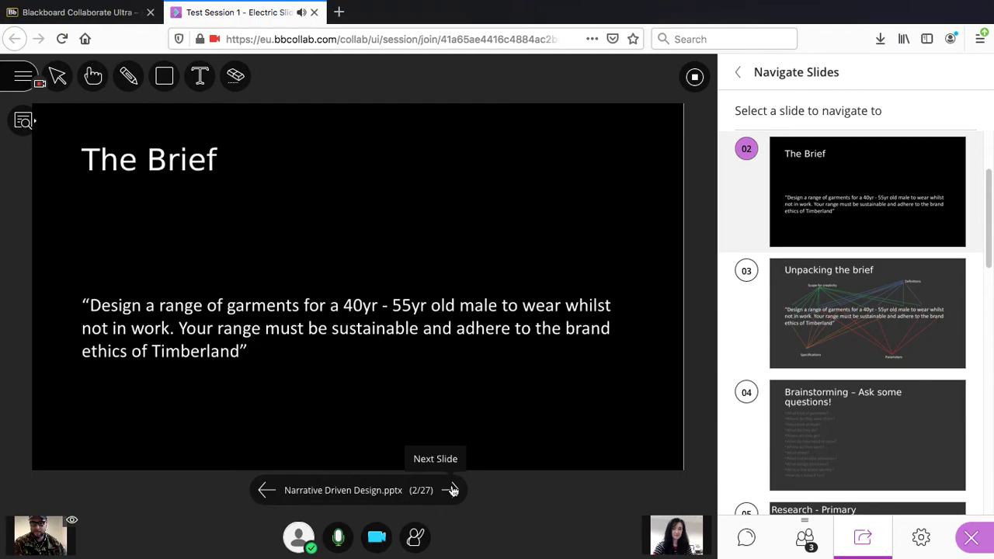
click(451, 490)
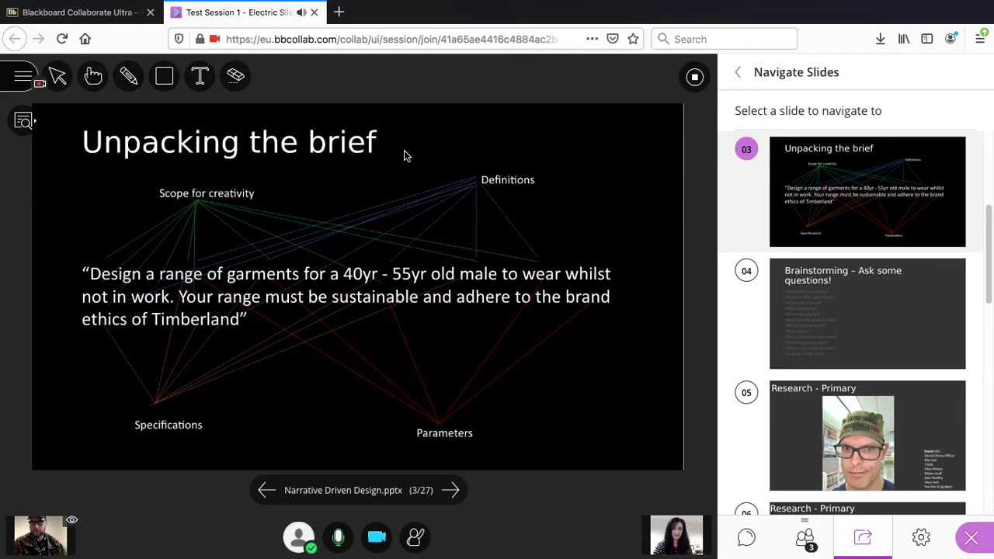
click(695, 79)
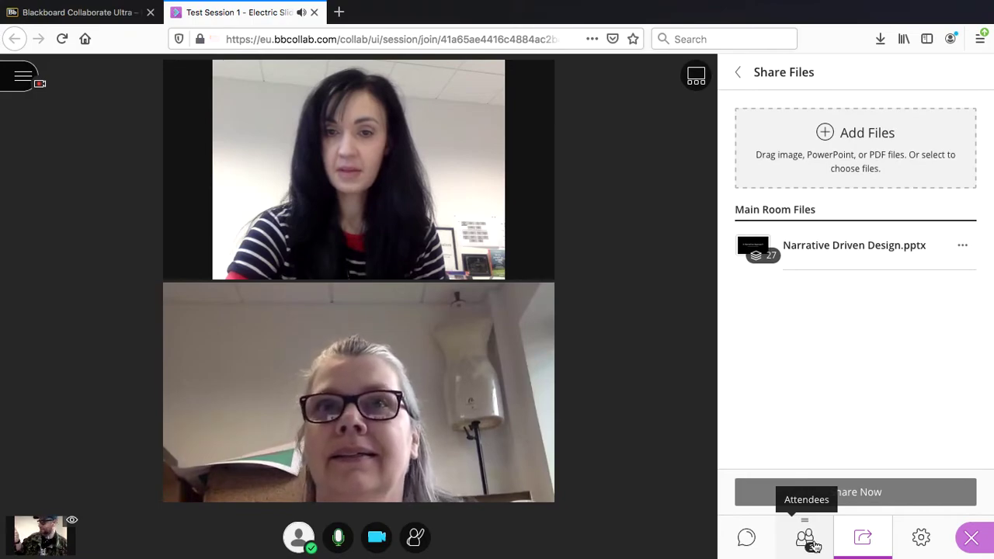
Make the second participant in the attendee list the session's captioner and close the participant's options.
click(812, 546)
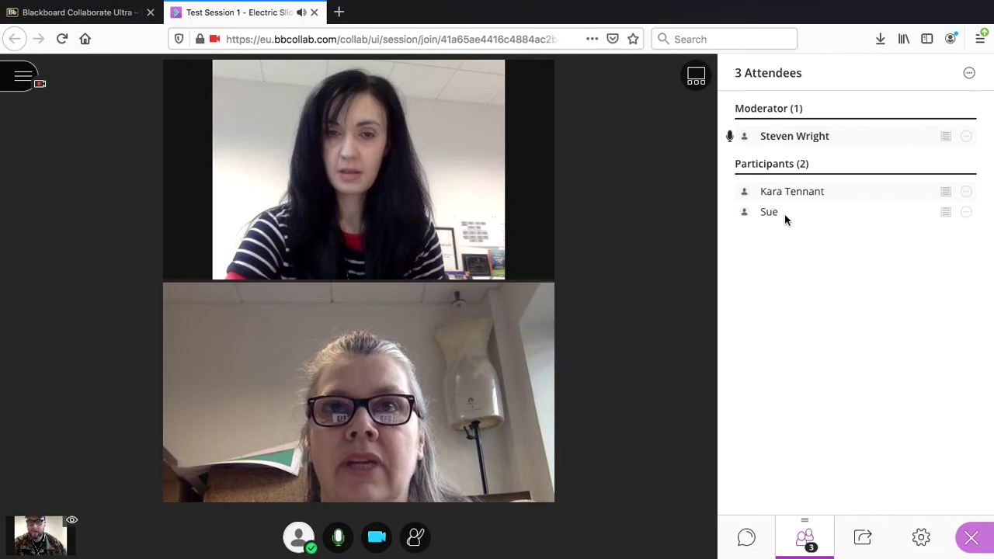
click(967, 213)
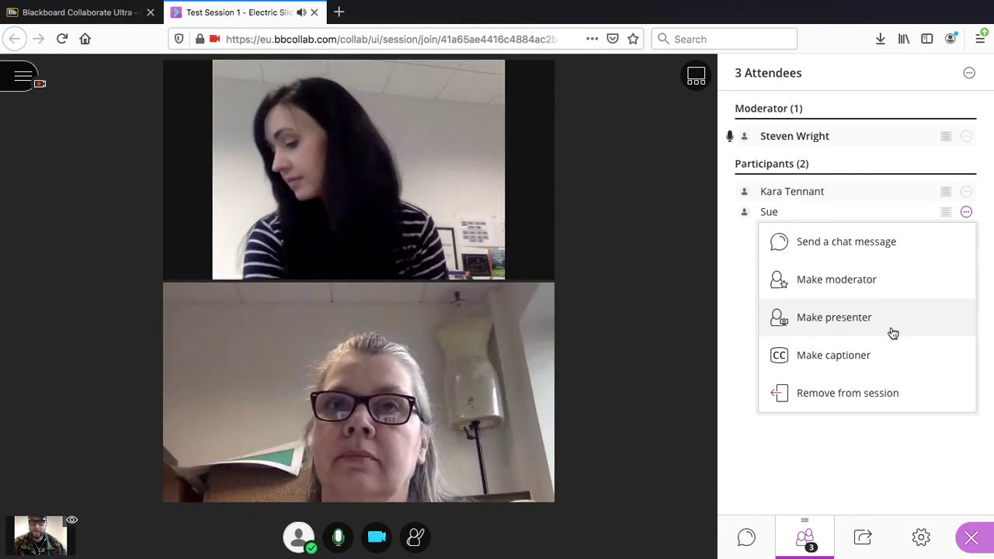
click(847, 357)
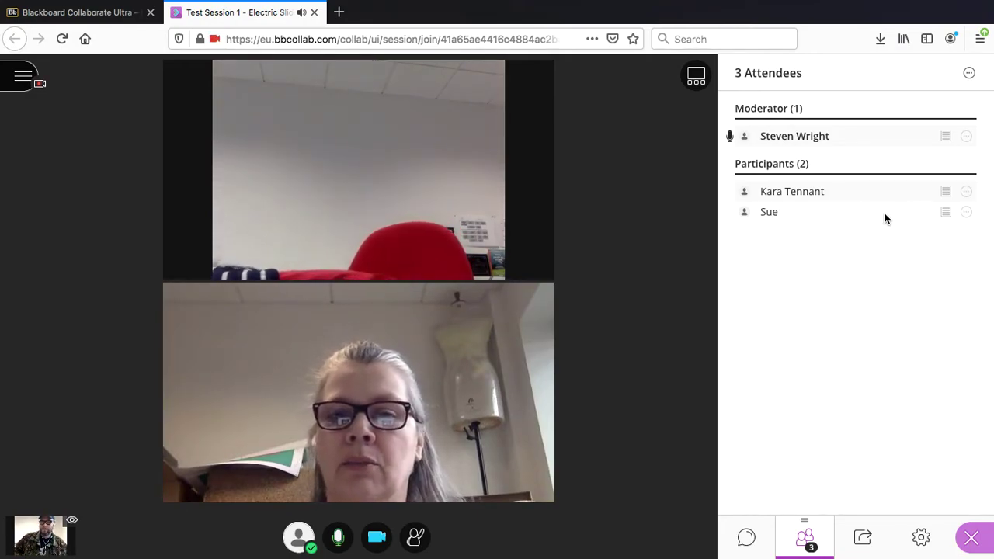
click(967, 214)
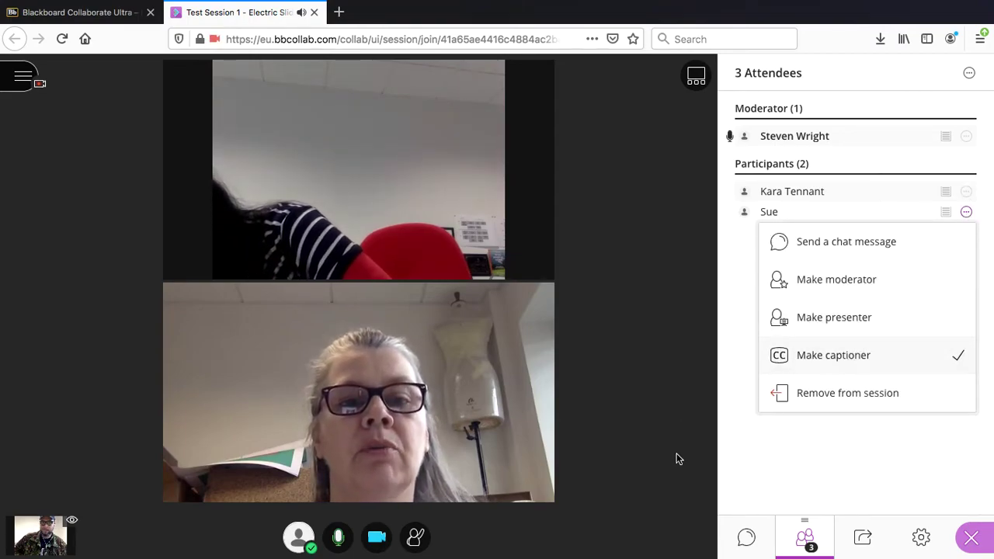
click(727, 412)
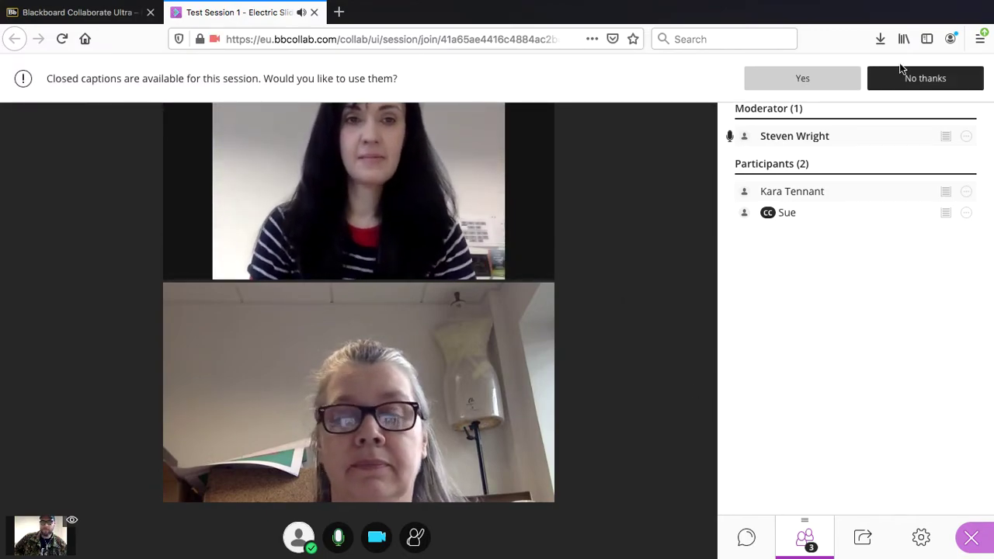
Accept closed captions for the session and lower both participants' raised hands.
click(803, 80)
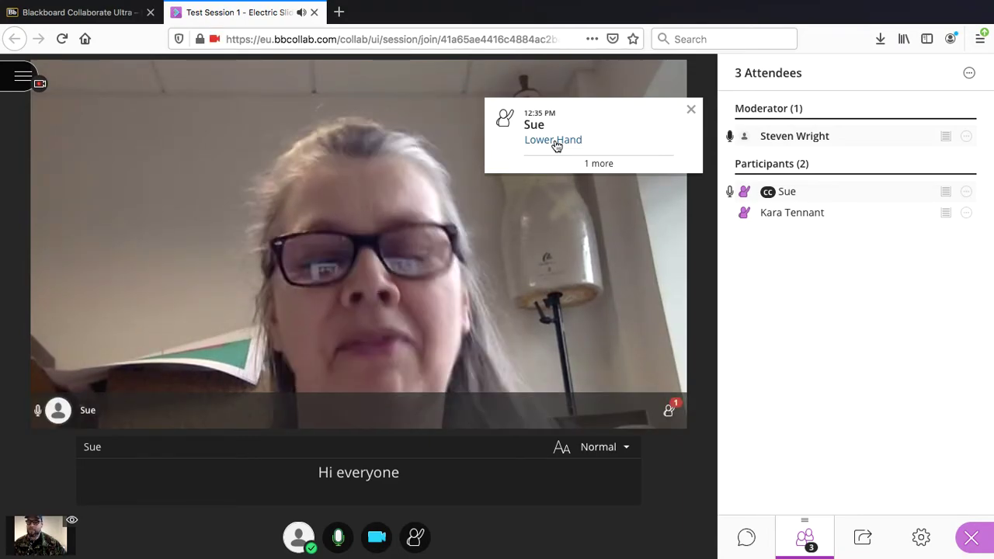
click(555, 143)
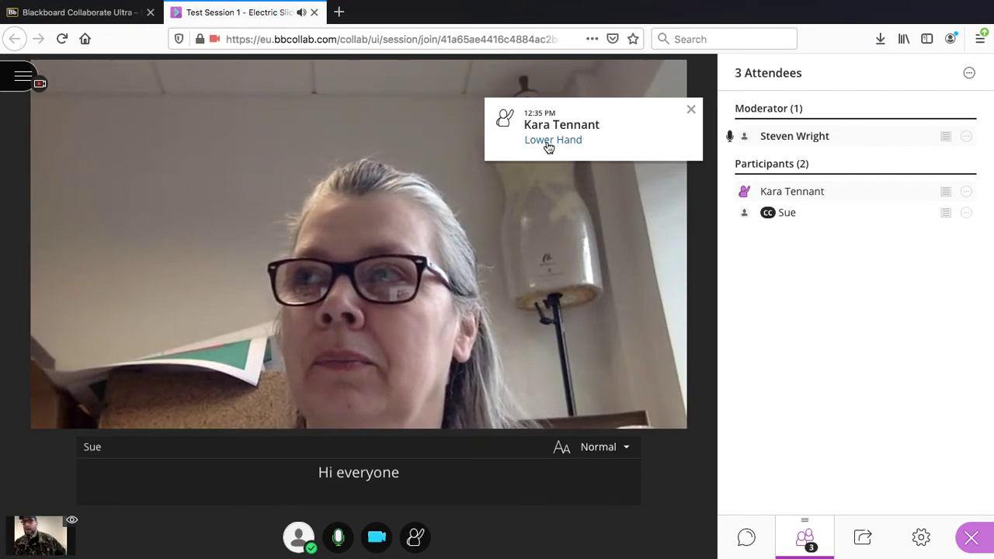
click(550, 143)
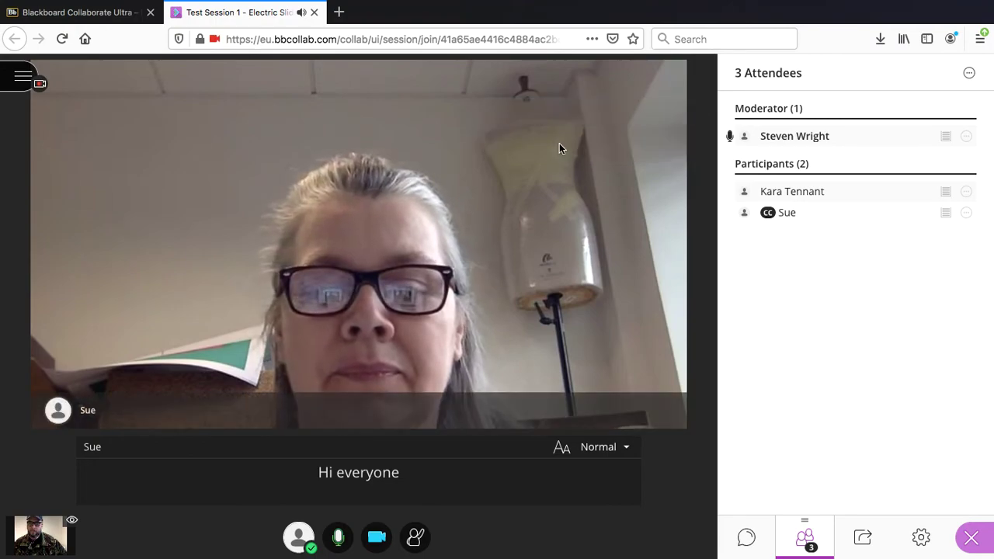
Send the fries emoji from the Food & Drink category to the Everyone chat.
click(972, 544)
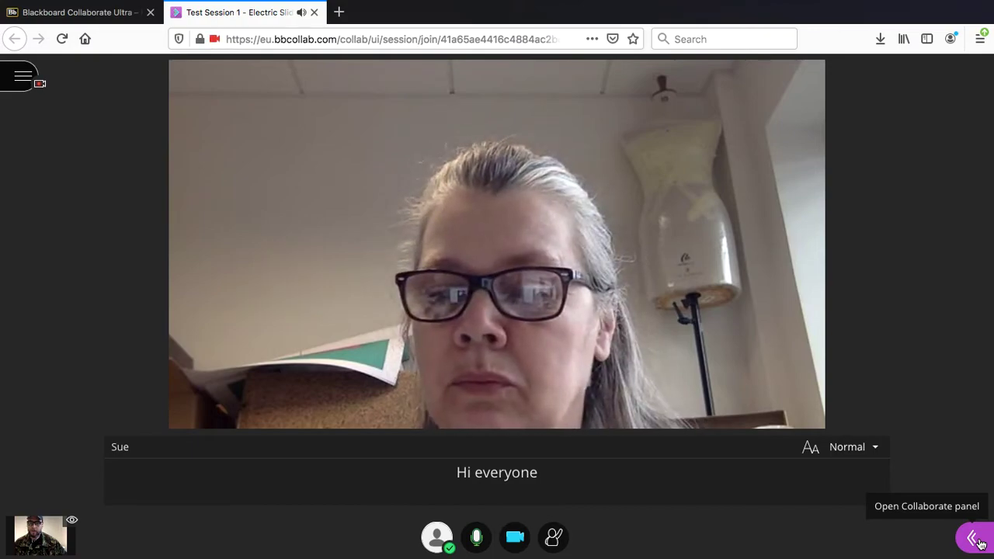
click(979, 542)
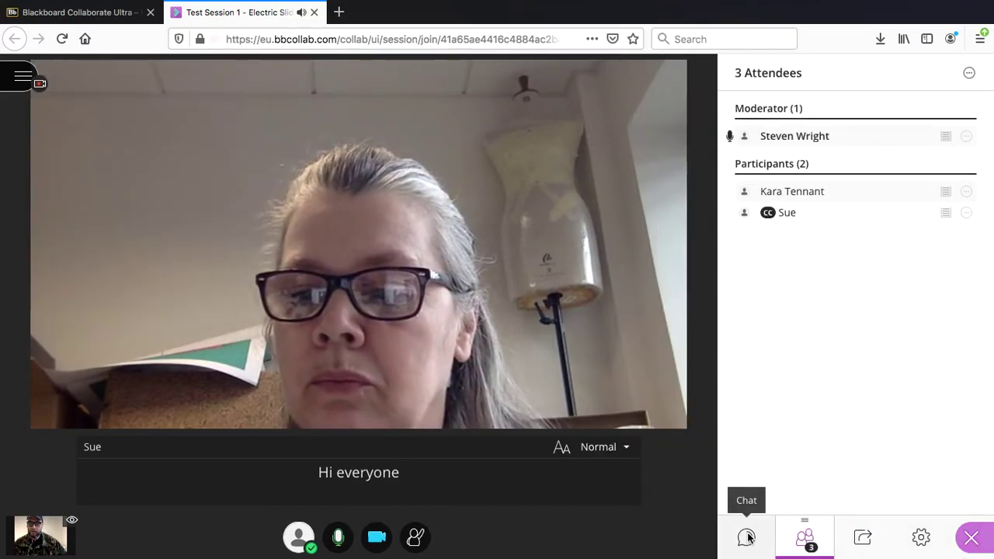
click(748, 538)
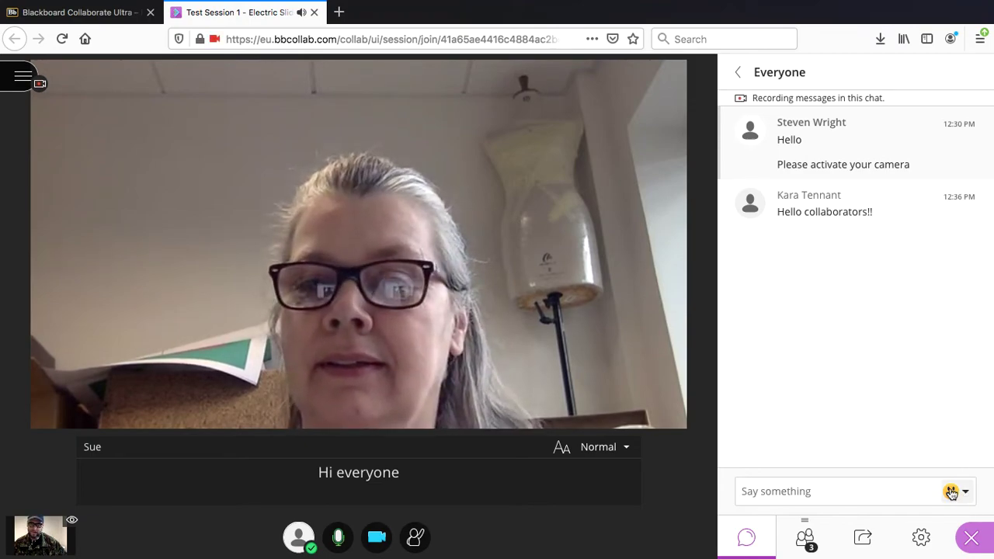
click(850, 491)
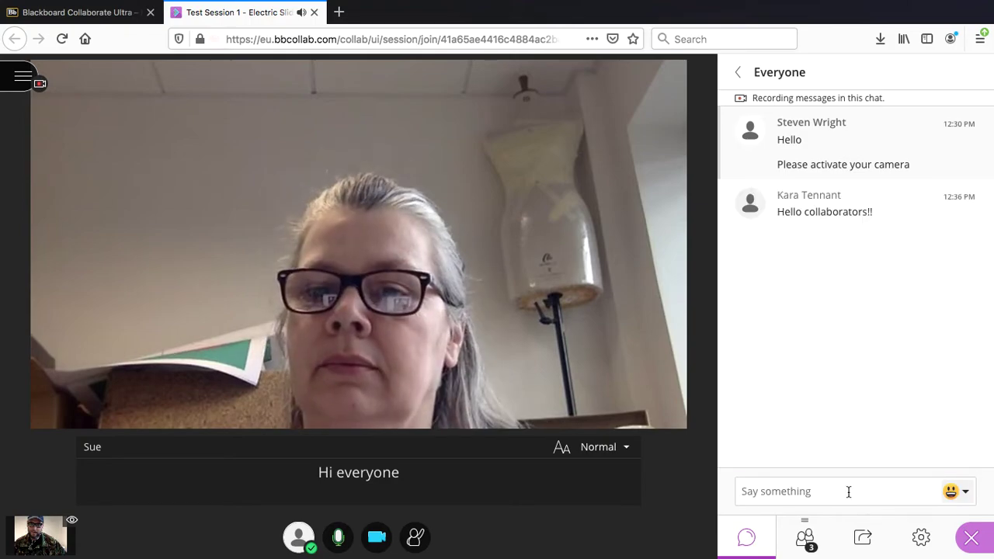
click(963, 496)
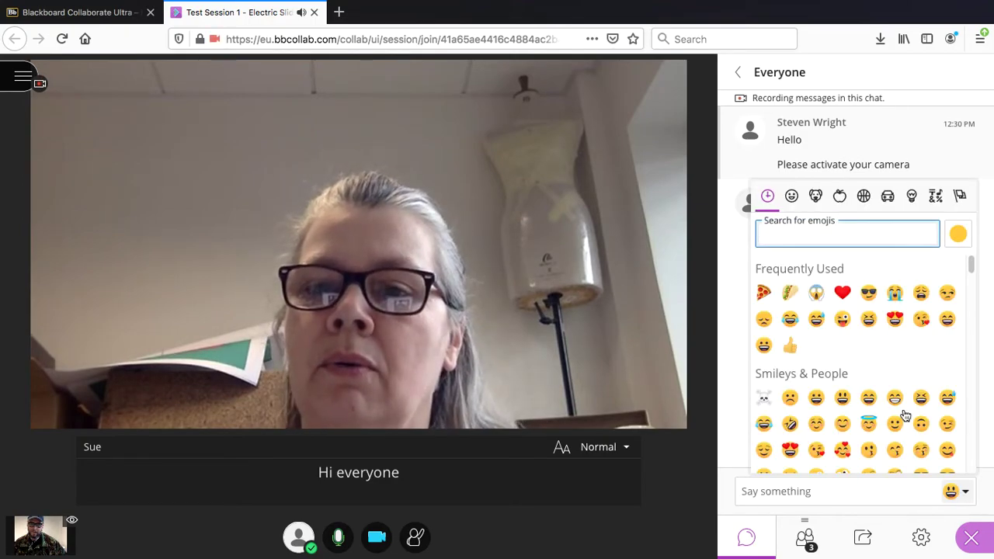
click(842, 197)
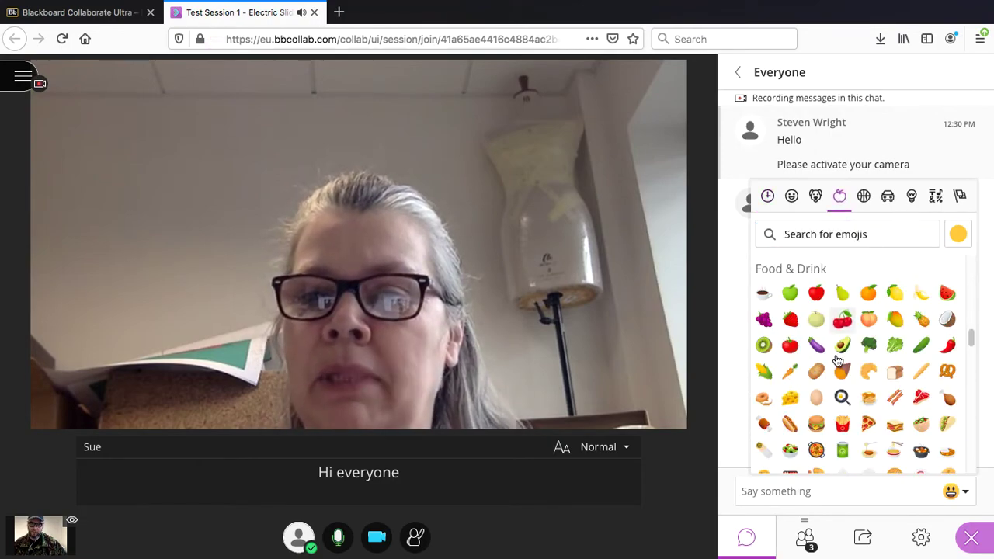
scroll(836, 362, down, 2)
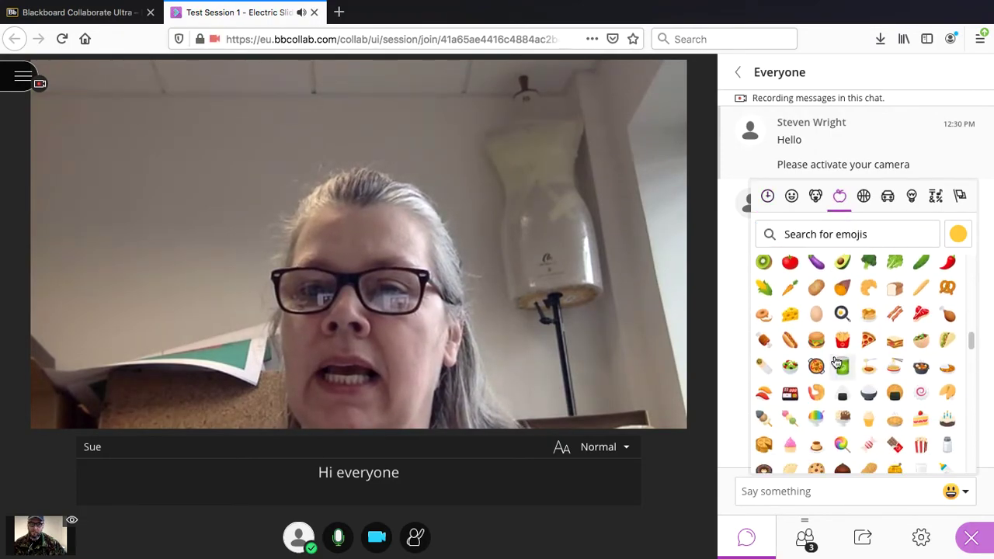
click(843, 340)
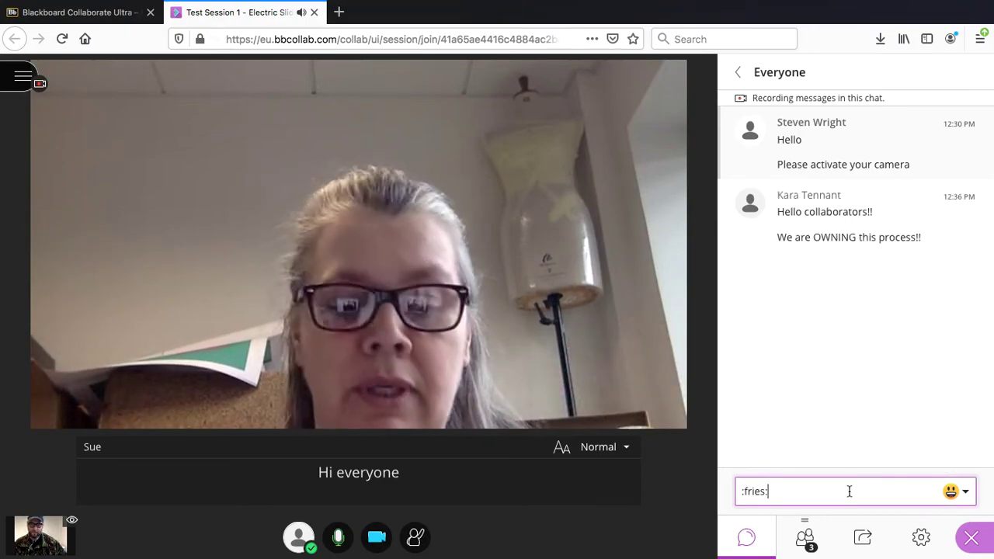
key(Return)
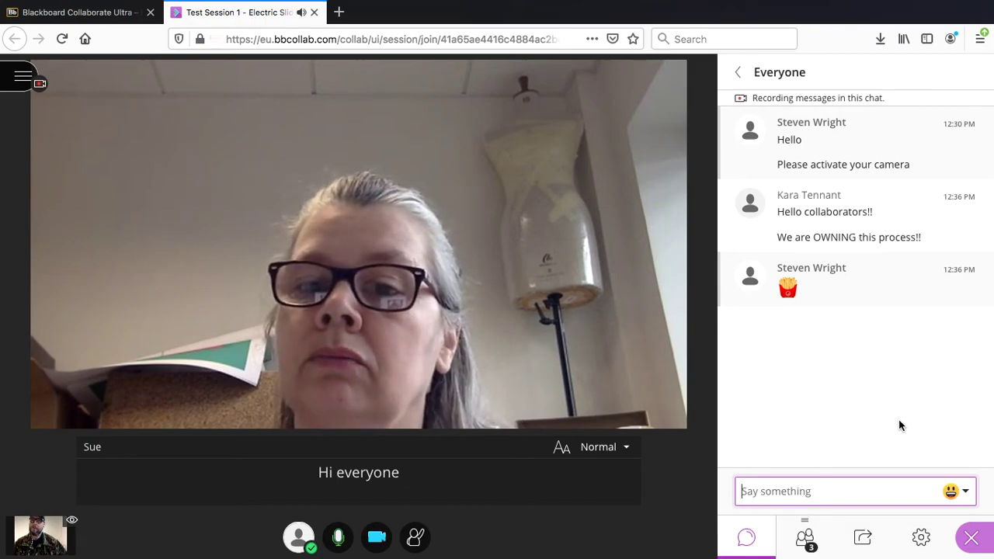
Check the available chat channels, return to the Everyone chat, and view the moderator's own status and feedback options.
click(740, 74)
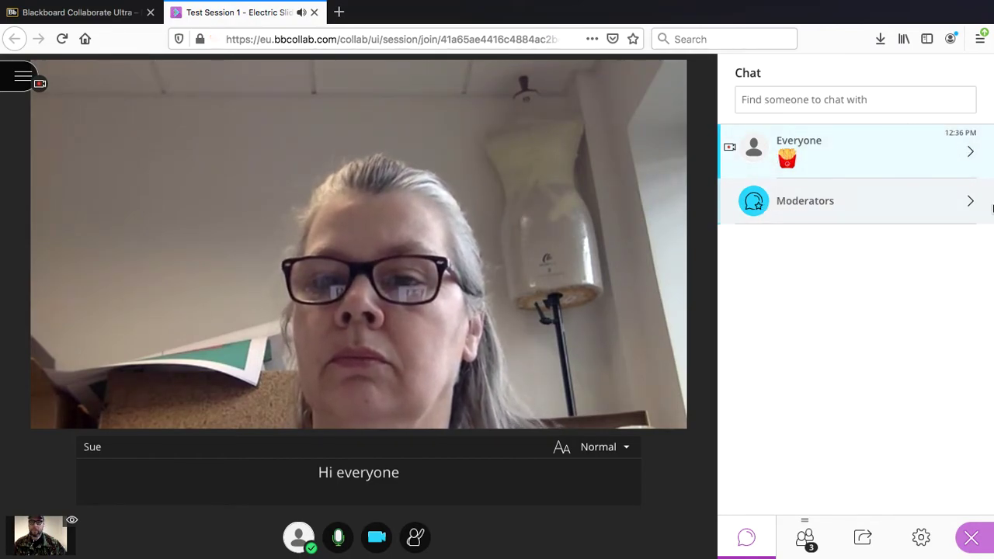
click(930, 154)
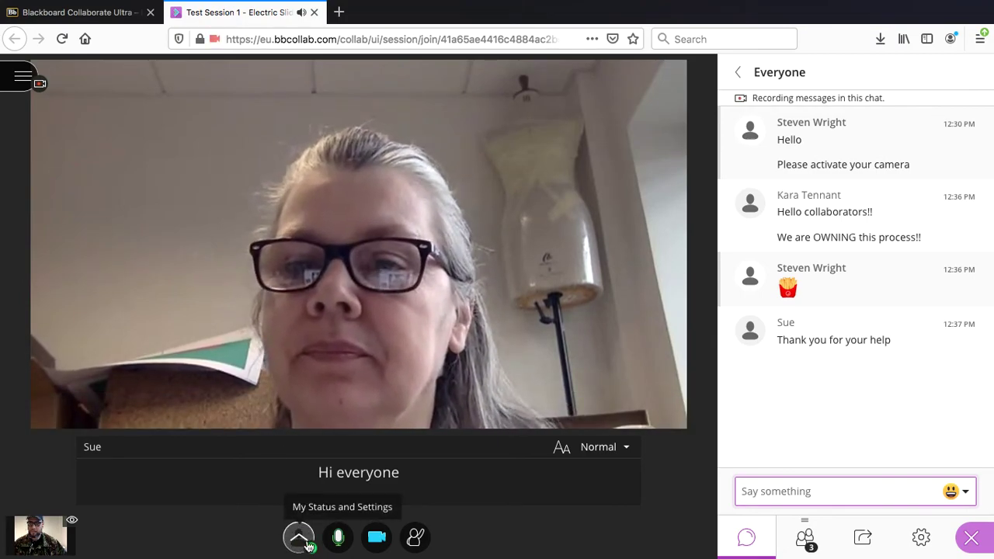
click(299, 542)
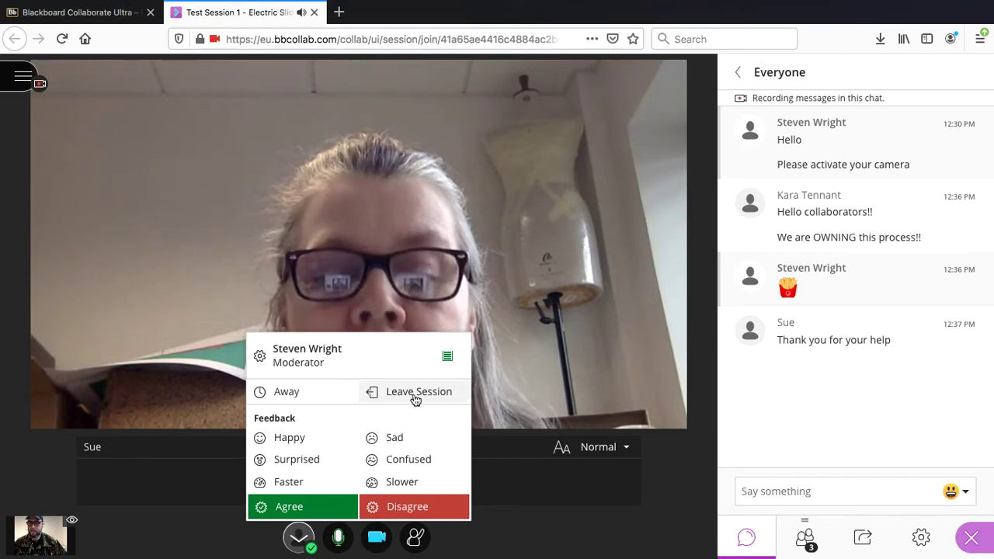
click(552, 535)
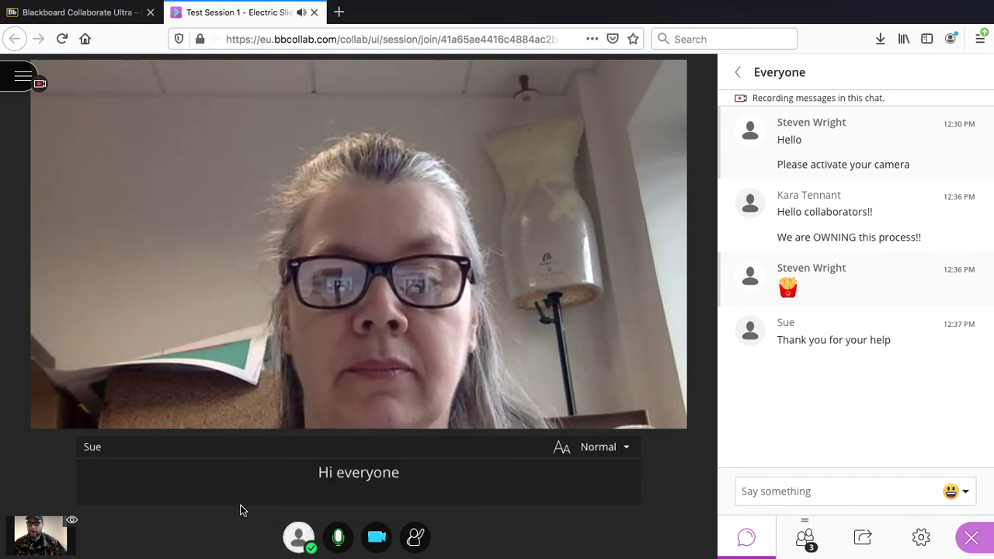
Stop the session recording and dismiss the recording notification.
click(26, 79)
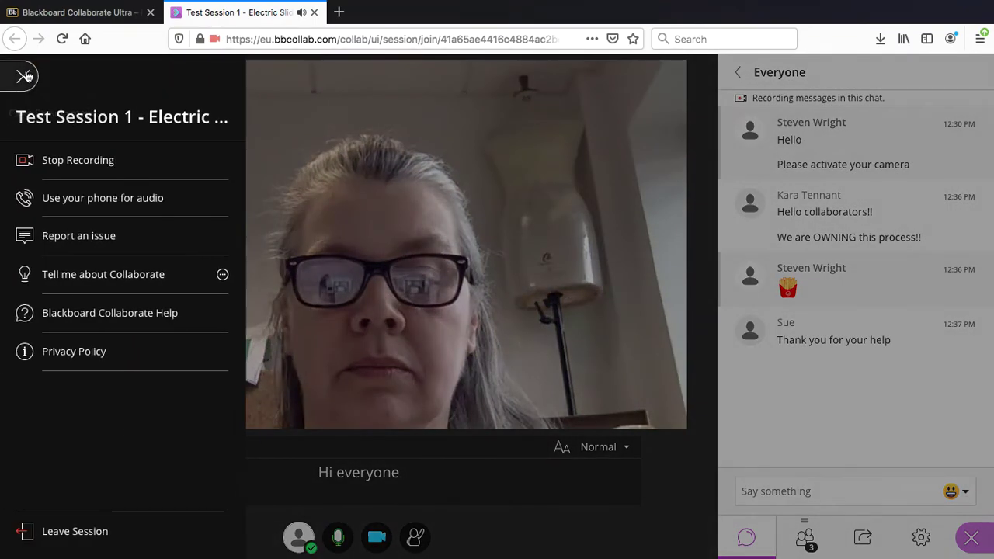
click(81, 161)
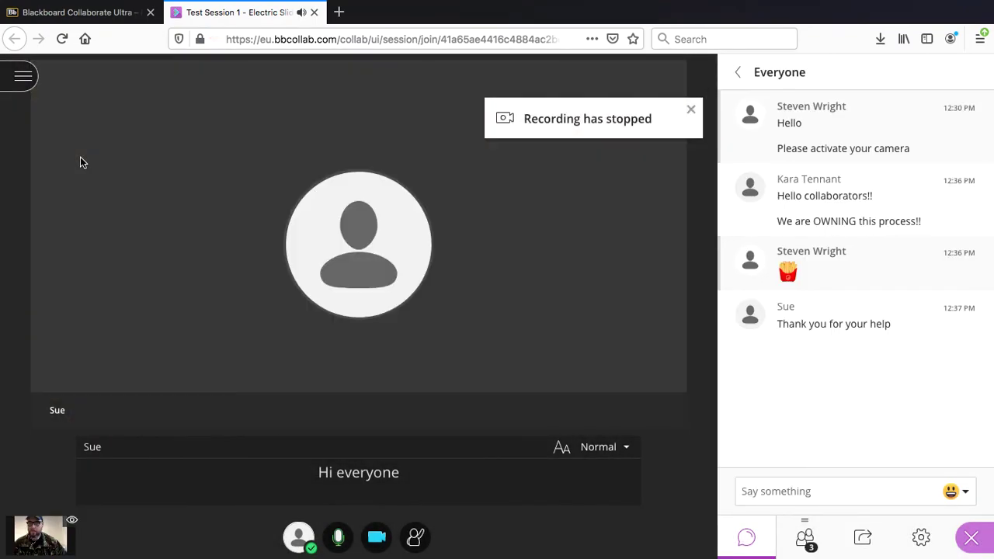
click(692, 111)
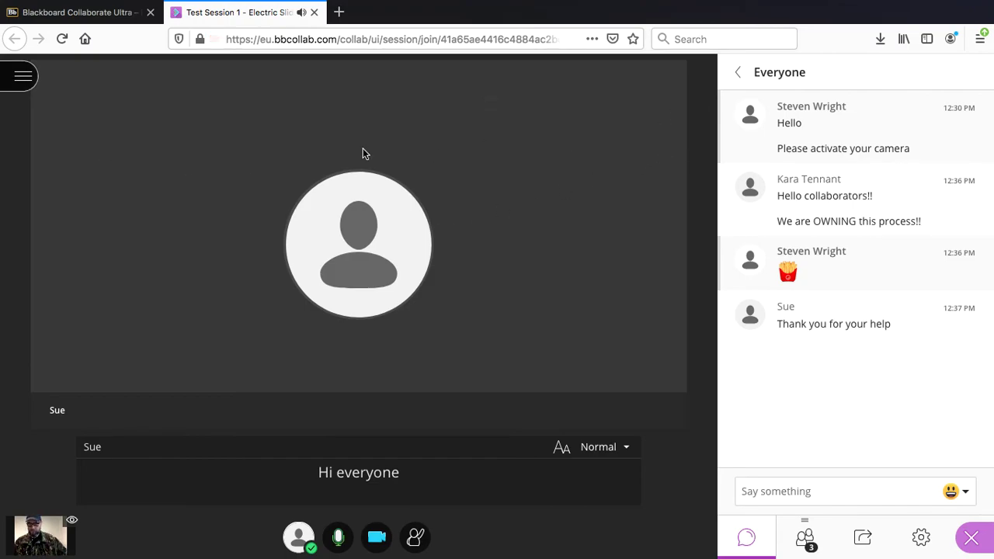
Leave the session and submit an Excellent rating for its audio and video.
click(23, 81)
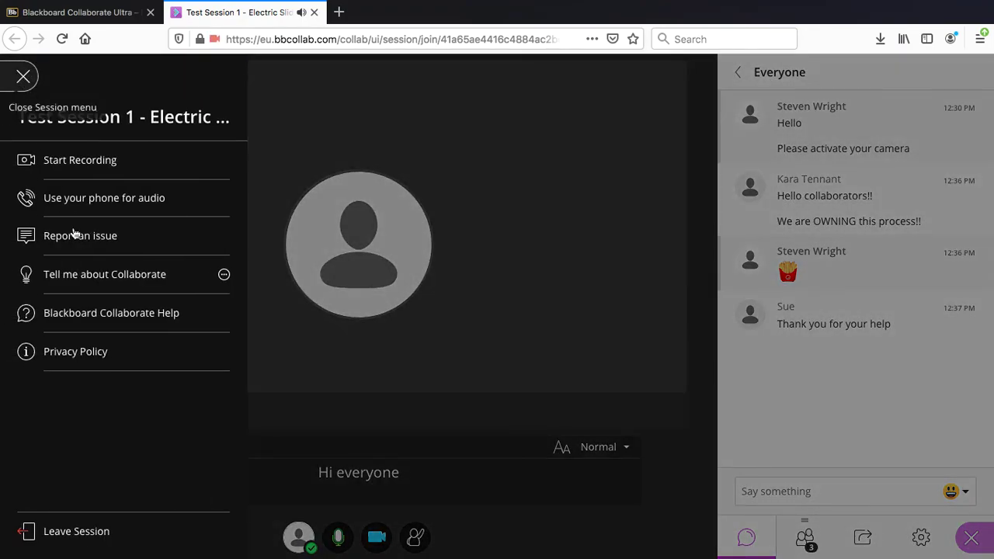
click(66, 533)
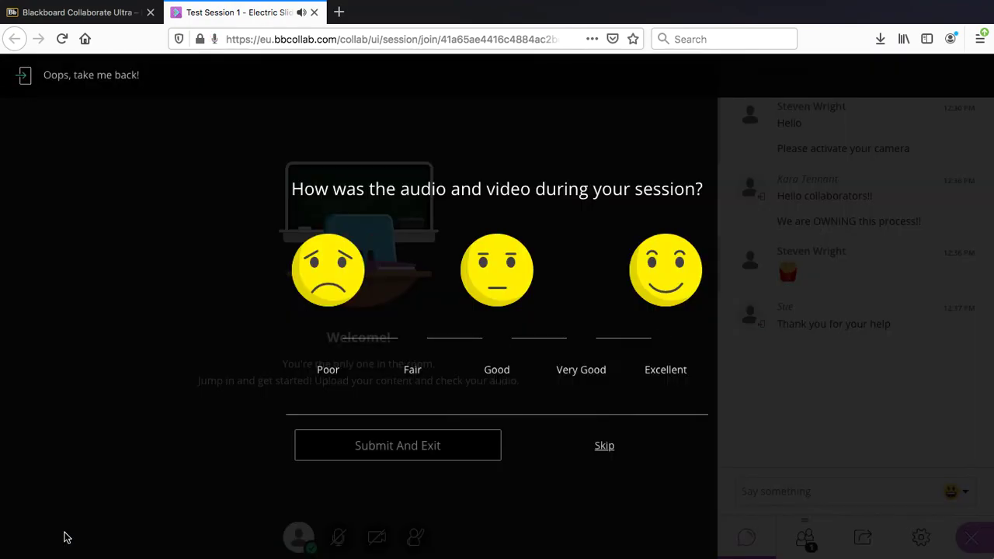
click(688, 267)
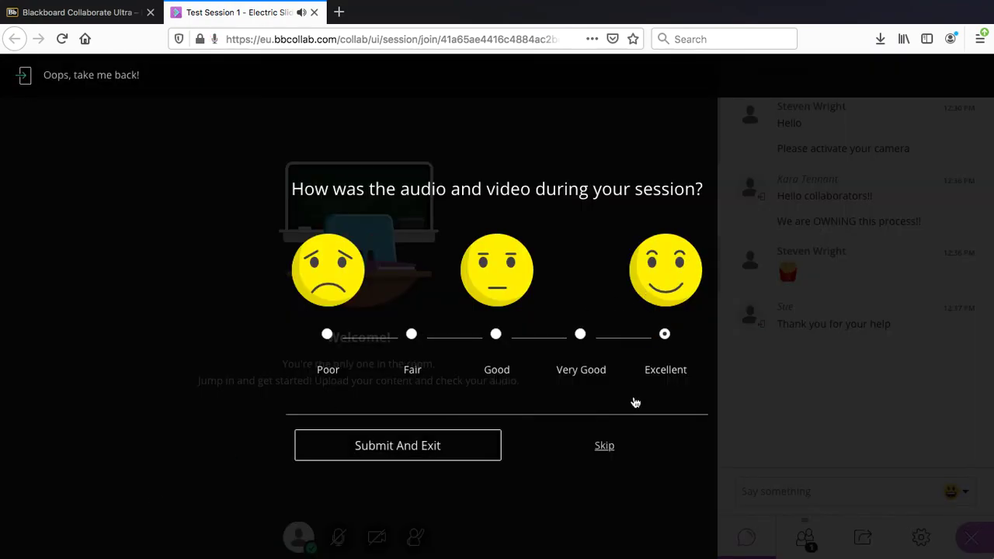
click(422, 446)
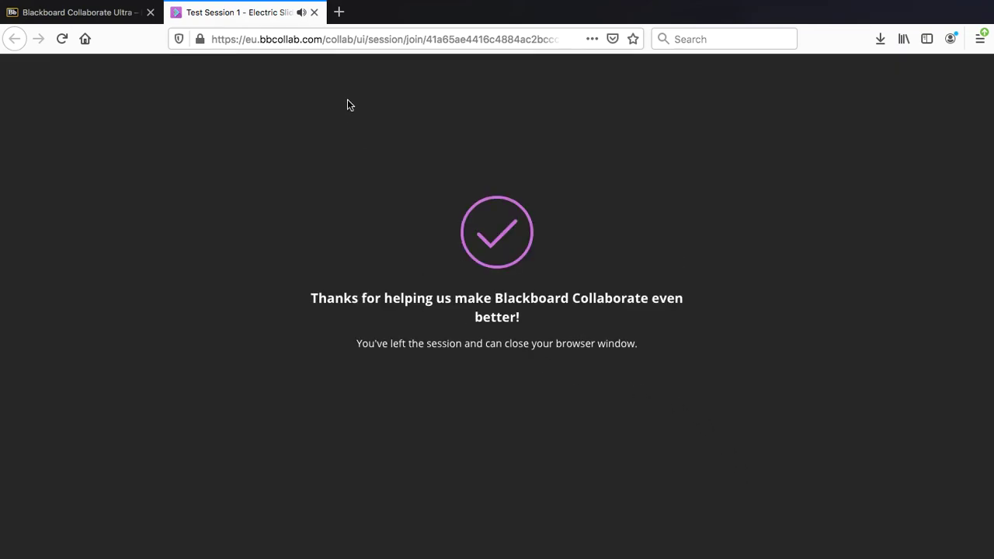
Search the installed applications for "qui" and switch to QuickTime Player.
key(ctrl+Up)
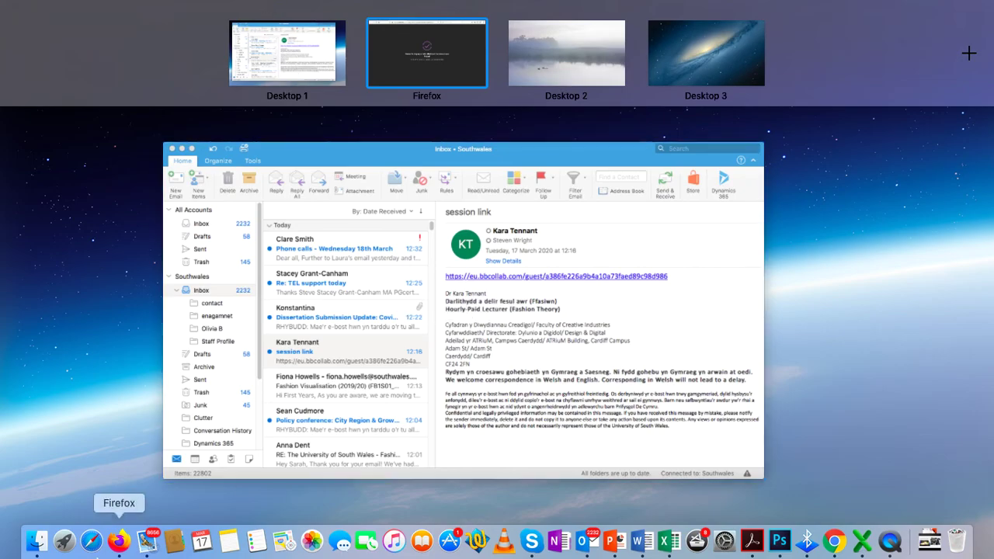
click(66, 544)
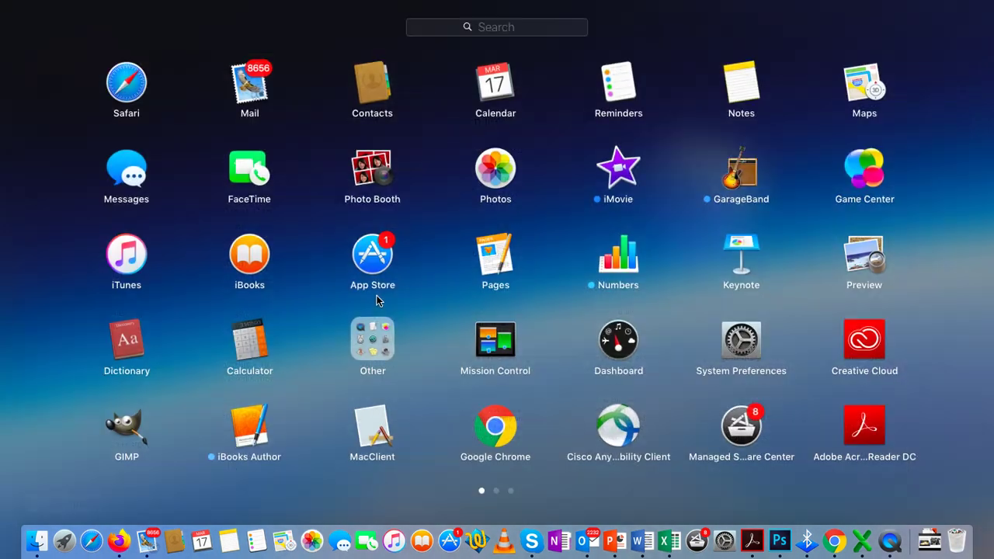
click(471, 34)
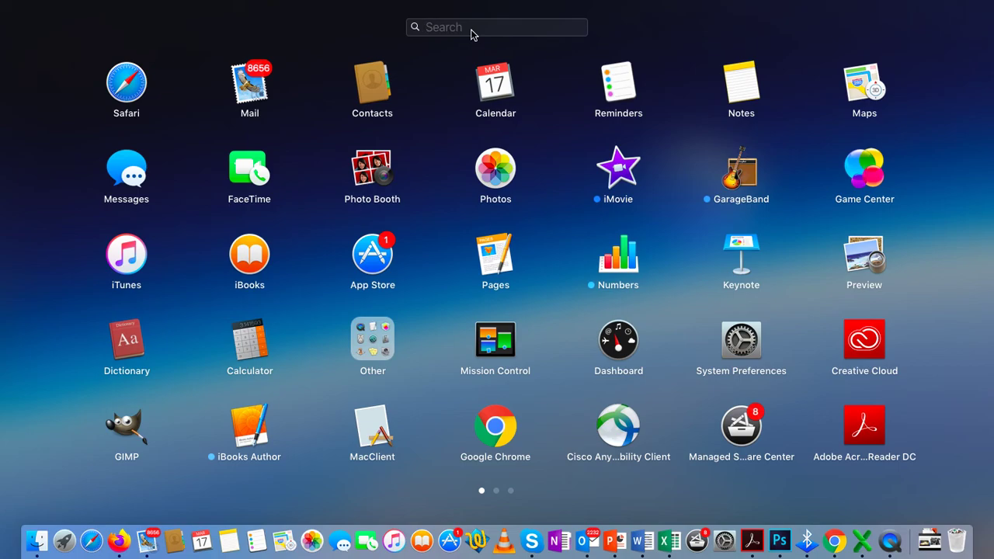
text(qui)
click(507, 71)
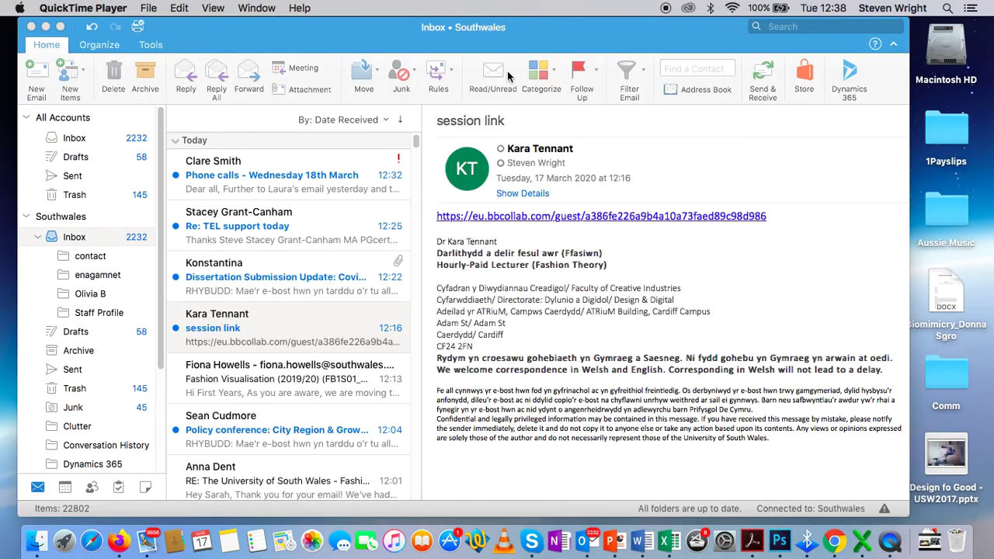